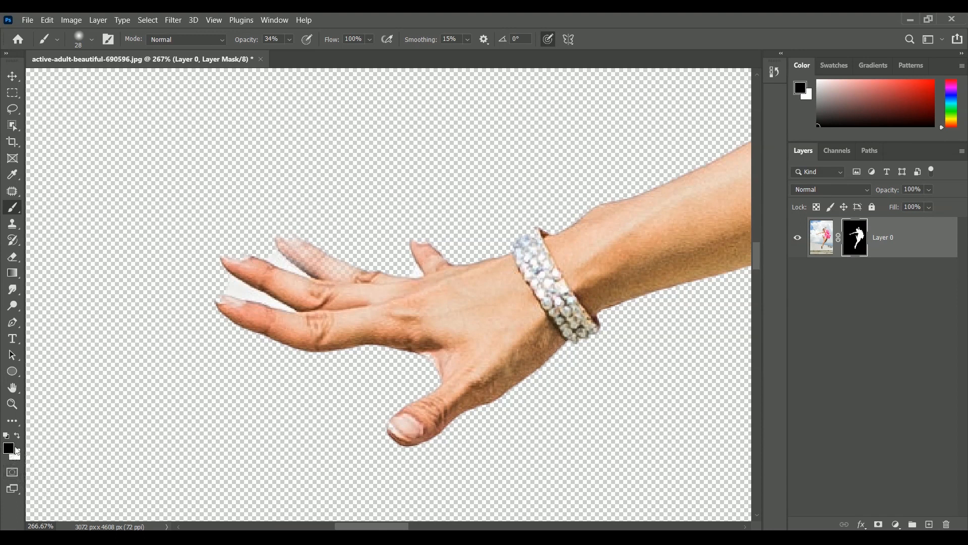
Set the brush opacity to 100% and paint white on the layer mask to restore the outstretched hand's fingertips
{"action": "key", "text": "x"}
{"action": "left_click_drag", "start_coordinate": [259, 275], "coordinate": [231, 255]}
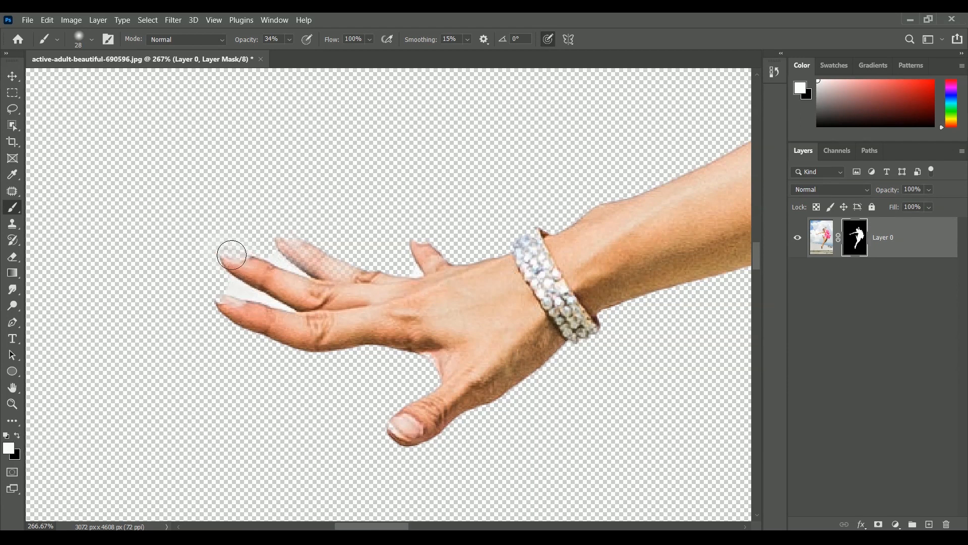
{"action": "left_click_drag", "start_coordinate": [288, 41], "coordinate": [391, 69]}
{"action": "left_click_drag", "start_coordinate": [225, 254], "coordinate": [232, 256]}
{"action": "left_click_drag", "start_coordinate": [285, 240], "coordinate": [295, 242]}
{"action": "left_click_drag", "start_coordinate": [419, 244], "coordinate": [416, 238]}
{"action": "left_click_drag", "start_coordinate": [245, 313], "coordinate": [225, 303]}
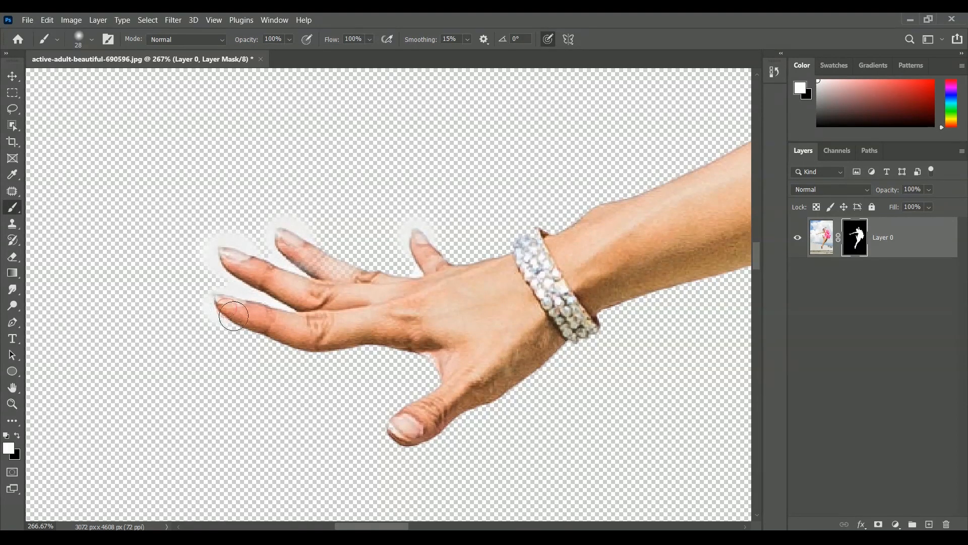
With a smaller brush, paint black on the mask to remove the background halo around the outstretched hand's fingers
{"action": "scroll", "coordinate": [231, 350], "scroll_direction": "up", "scroll_amount": 5}
{"action": "key", "text": "bracketleft"}
{"action": "key", "text": "bracketleft"}
{"action": "key", "text": "x"}
{"action": "mouse_move", "coordinate": [372, 237]}
{"action": "left_mouse_down"}
{"action": "mouse_move", "coordinate": [327, 242]}
{"action": "mouse_move", "coordinate": [300, 231]}
{"action": "left_mouse_up"}
{"action": "key", "text": "ctrl+z"}
{"action": "mouse_move", "coordinate": [408, 291]}
{"action": "left_mouse_down"}
{"action": "mouse_move", "coordinate": [305, 261]}
{"action": "mouse_move", "coordinate": [261, 315]}
{"action": "mouse_move", "coordinate": [281, 369]}
{"action": "left_mouse_up"}
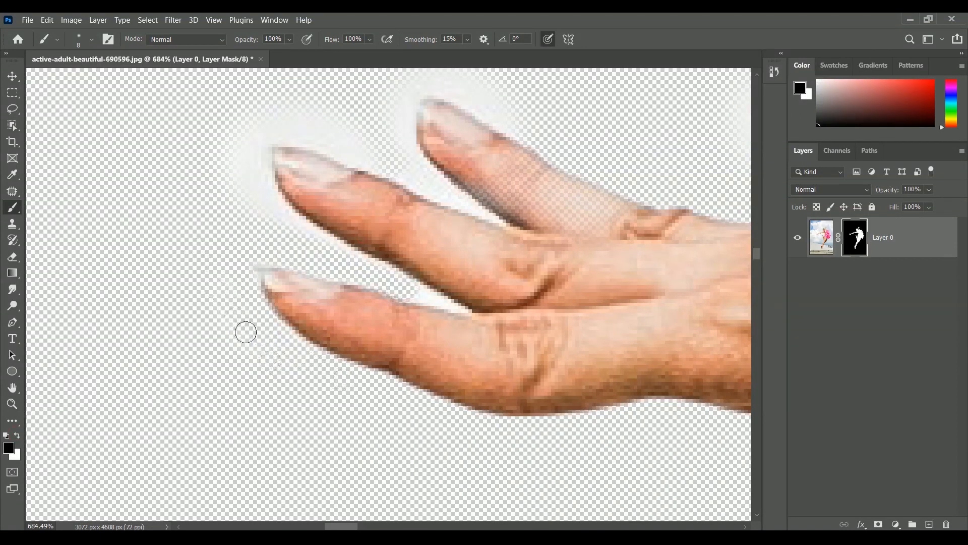
{"action": "mouse_move", "coordinate": [261, 197]}
{"action": "left_mouse_down"}
{"action": "mouse_move", "coordinate": [252, 145]}
{"action": "mouse_move", "coordinate": [356, 138]}
{"action": "mouse_move", "coordinate": [319, 132]}
{"action": "mouse_move", "coordinate": [392, 165]}
{"action": "left_mouse_up"}
Add a black (000000) solid color fill layer beneath Layer 0 and reselect Layer 0's mask
{"action": "left_click", "coordinate": [896, 524]}
{"action": "left_click", "coordinate": [887, 302]}
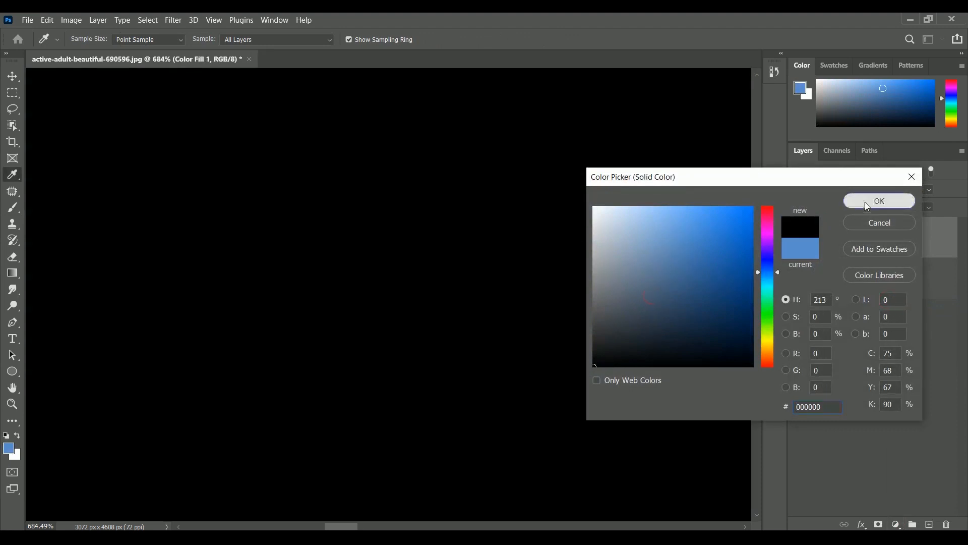
{"action": "left_click", "coordinate": [865, 206]}
{"action": "left_click_drag", "start_coordinate": [901, 247], "coordinate": [901, 314]}
{"action": "left_click", "coordinate": [855, 237]}
Paint black on the mask to clean the halo around the three long fingers and the gaps between them
{"action": "mouse_move", "coordinate": [560, 247]}
{"action": "left_mouse_down"}
{"action": "mouse_move", "coordinate": [216, 277]}
{"action": "mouse_move", "coordinate": [419, 280]}
{"action": "mouse_move", "coordinate": [247, 222]}
{"action": "left_mouse_up"}
{"action": "left_click_drag", "start_coordinate": [368, 363], "coordinate": [434, 396]}
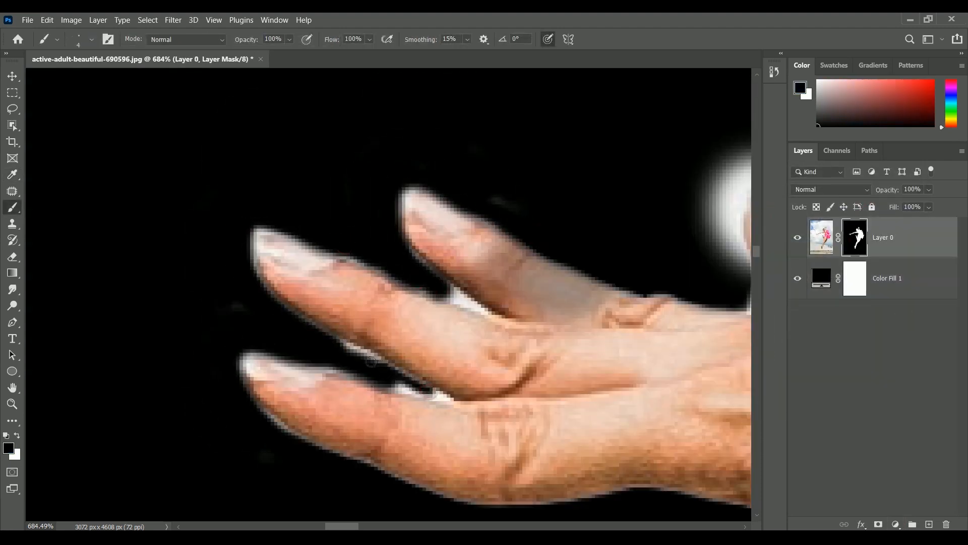
{"action": "left_click_drag", "start_coordinate": [343, 348], "coordinate": [449, 396]}
{"action": "left_click_drag", "start_coordinate": [439, 283], "coordinate": [490, 313]}
{"action": "left_click_drag", "start_coordinate": [313, 327], "coordinate": [393, 368]}
{"action": "left_click_drag", "start_coordinate": [262, 408], "coordinate": [300, 436]}
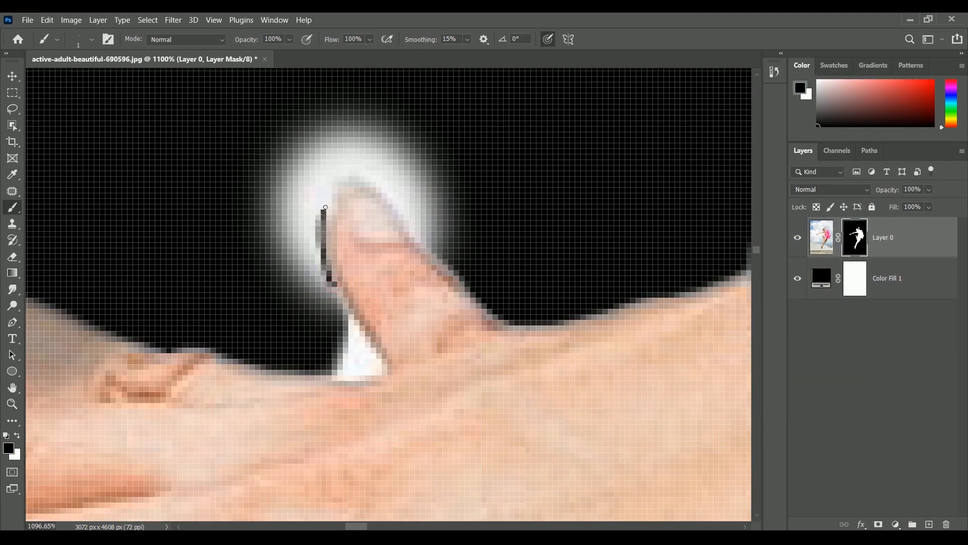
Mask out the white glow and the background gap around the small finger with a fine brush
{"action": "left_click_drag", "start_coordinate": [325, 206], "coordinate": [444, 257]}
{"action": "mouse_move", "coordinate": [335, 285]}
{"action": "left_mouse_down"}
{"action": "mouse_move", "coordinate": [381, 372]}
{"action": "mouse_move", "coordinate": [370, 126]}
{"action": "mouse_move", "coordinate": [443, 232]}
{"action": "left_mouse_up"}
{"action": "left_click_drag", "start_coordinate": [343, 373], "coordinate": [380, 375]}
{"action": "left_click_drag", "start_coordinate": [443, 245], "coordinate": [413, 206]}
{"action": "left_click_drag", "start_coordinate": [368, 264], "coordinate": [401, 246]}
{"action": "mouse_move", "coordinate": [427, 355]}
{"action": "left_mouse_down"}
{"action": "mouse_move", "coordinate": [399, 298]}
{"action": "mouse_move", "coordinate": [423, 333]}
{"action": "left_mouse_up"}
{"action": "left_click_drag", "start_coordinate": [504, 378], "coordinate": [349, 242]}
Paint white on the mask to restore the fingernails of the raised hand
{"action": "key", "text": "x"}
{"action": "left_click_drag", "start_coordinate": [583, 286], "coordinate": [610, 282]}
{"action": "left_click_drag", "start_coordinate": [348, 202], "coordinate": [452, 277]}
{"action": "left_click_drag", "start_coordinate": [350, 179], "coordinate": [366, 205]}
{"action": "mouse_move", "coordinate": [292, 259]}
{"action": "left_mouse_down"}
{"action": "mouse_move", "coordinate": [301, 301]}
{"action": "mouse_move", "coordinate": [331, 272]}
{"action": "left_mouse_up"}
{"action": "key", "text": "x"}
{"action": "key", "text": "x"}
{"action": "left_click_drag", "start_coordinate": [227, 336], "coordinate": [240, 363]}
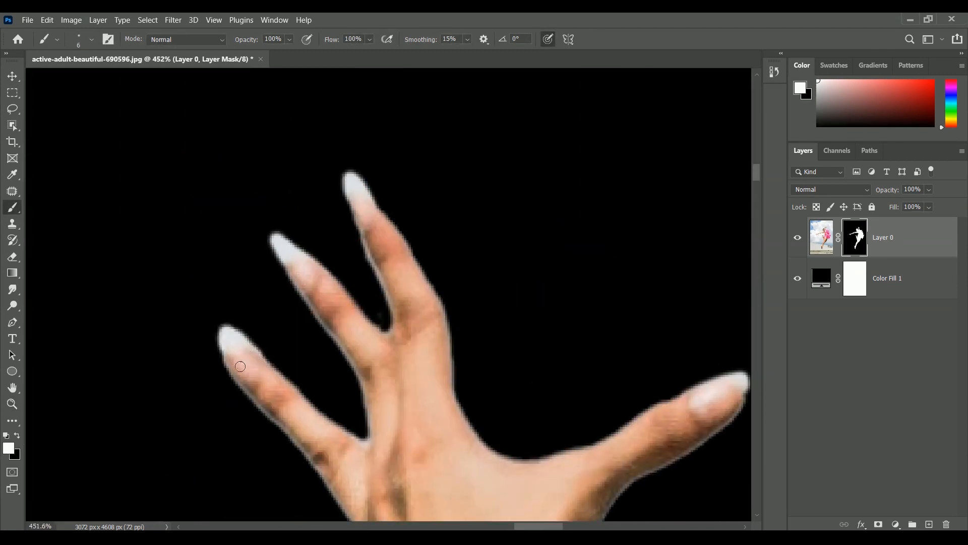
Paint black on the mask to clean the edges around and between the raised hand's fingers
{"action": "key", "text": "x"}
{"action": "left_click_drag", "start_coordinate": [305, 267], "coordinate": [276, 257]}
{"action": "left_click_drag", "start_coordinate": [454, 404], "coordinate": [395, 265]}
{"action": "mouse_move", "coordinate": [375, 345]}
{"action": "left_mouse_down"}
{"action": "mouse_move", "coordinate": [406, 347]}
{"action": "mouse_move", "coordinate": [509, 305]}
{"action": "mouse_move", "coordinate": [406, 334]}
{"action": "left_mouse_up"}
{"action": "key", "text": "x"}
{"action": "scroll", "coordinate": [406, 334], "scroll_direction": "down", "scroll_amount": 15}
{"action": "left_click_drag", "start_coordinate": [486, 419], "coordinate": [410, 332]}
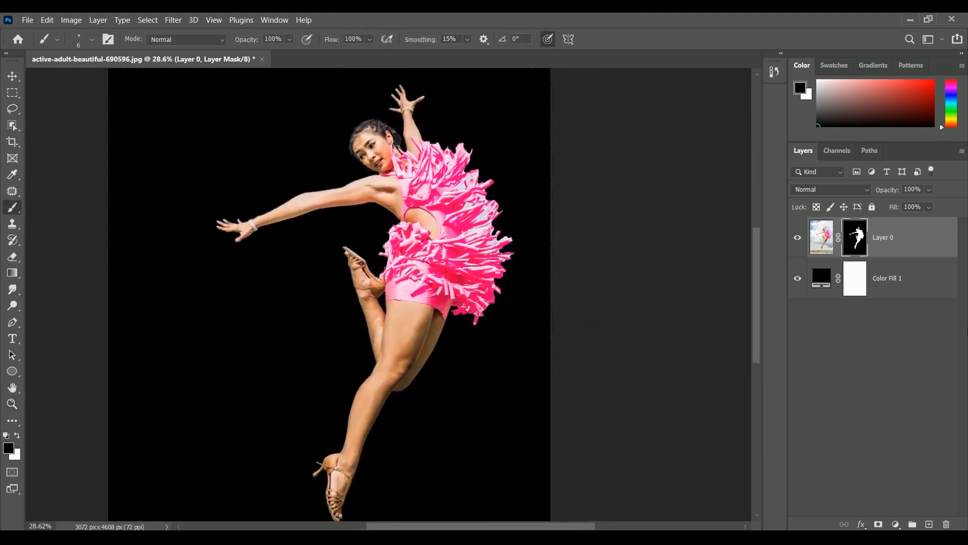
Rename the dancer's layer as Image
{"action": "double_click", "coordinate": [888, 240]}
{"action": "type", "text": "Image"}
{"action": "key", "text": "Return"}
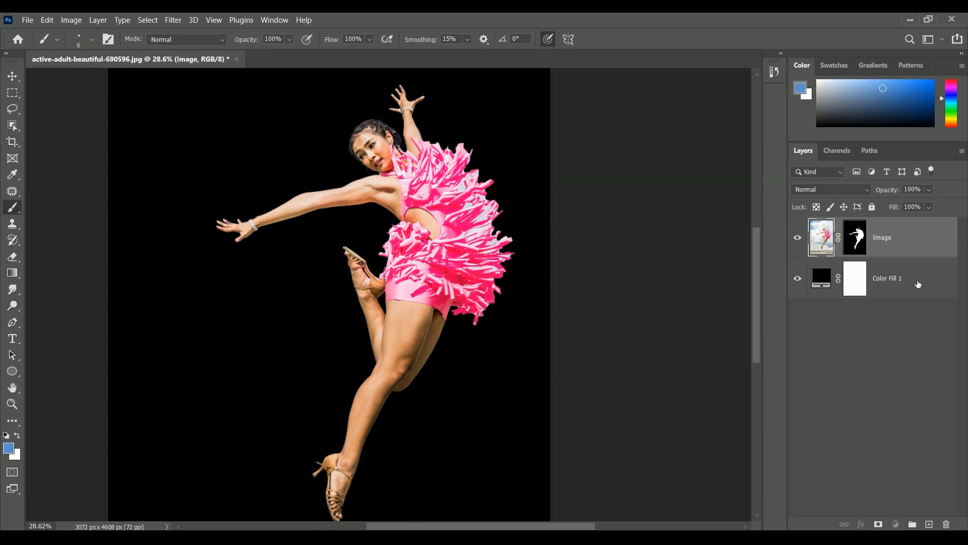
Delete the black color fill layer
{"action": "left_click", "coordinate": [919, 284]}
{"action": "scroll", "coordinate": [556, 329], "scroll_direction": "down", "scroll_amount": 1}
{"action": "left_click_drag", "start_coordinate": [920, 272], "coordinate": [946, 520]}
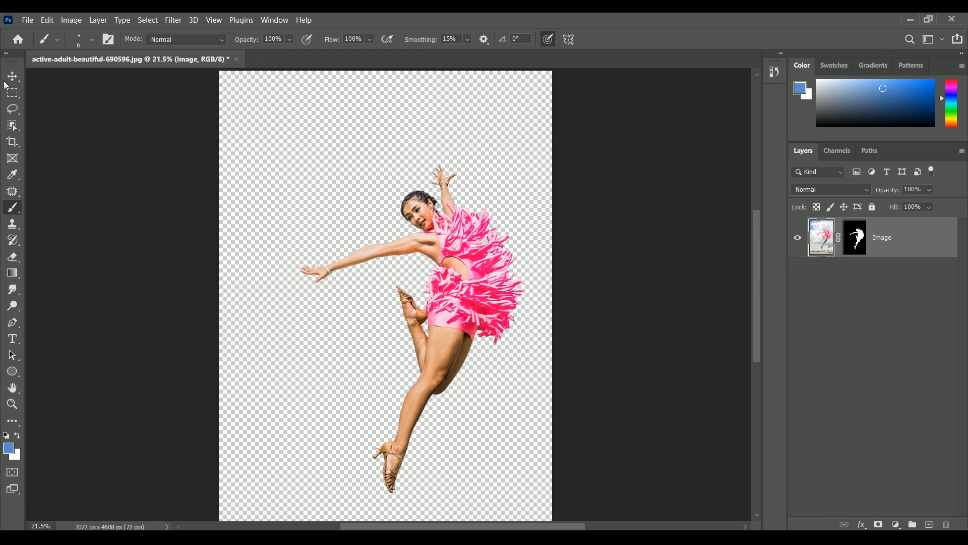
Select a very thin vertical strip through the dancer from the raised hand down to the knee
{"action": "left_click", "coordinate": [12, 93]}
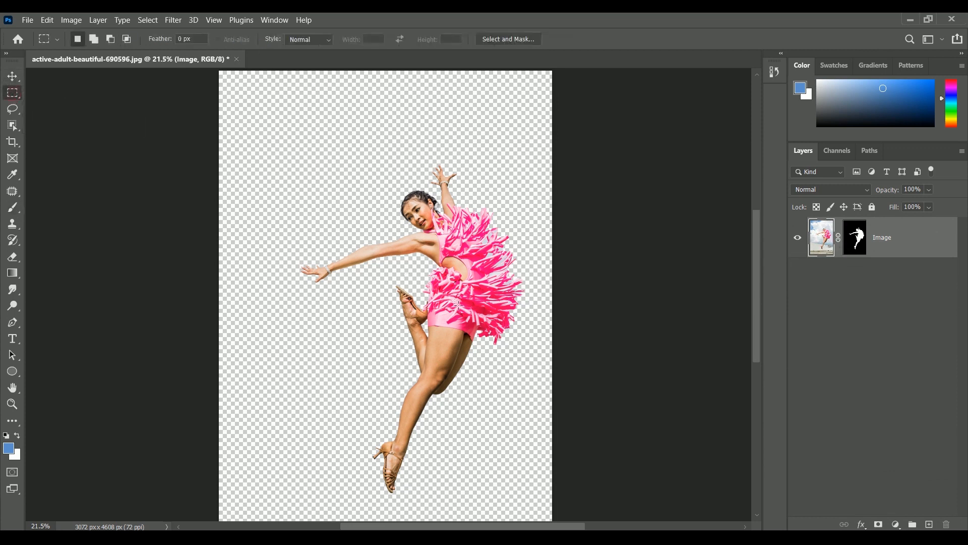
{"action": "scroll", "coordinate": [412, 301], "scroll_direction": "up", "scroll_amount": 1}
{"action": "left_click_drag", "start_coordinate": [455, 310], "coordinate": [419, 295]}
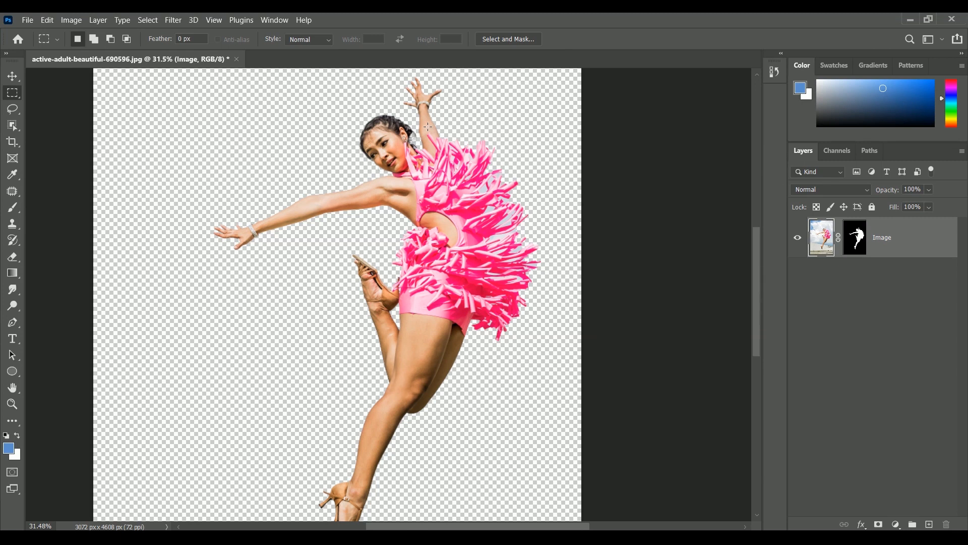
{"action": "left_click_drag", "start_coordinate": [422, 96], "coordinate": [532, 442]}
{"action": "key", "text": "z"}
{"action": "left_click_drag", "start_coordinate": [600, 479], "coordinate": [449, 290]}
{"action": "right_click", "coordinate": [448, 279]}
{"action": "left_click", "coordinate": [510, 413]}
{"action": "key", "text": "Return"}
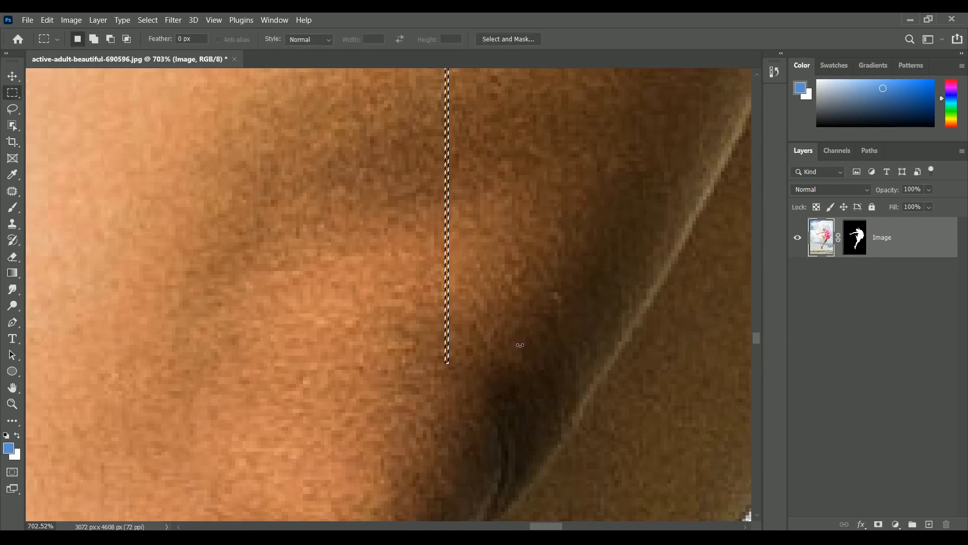
{"action": "key", "text": "ctrl+0"}
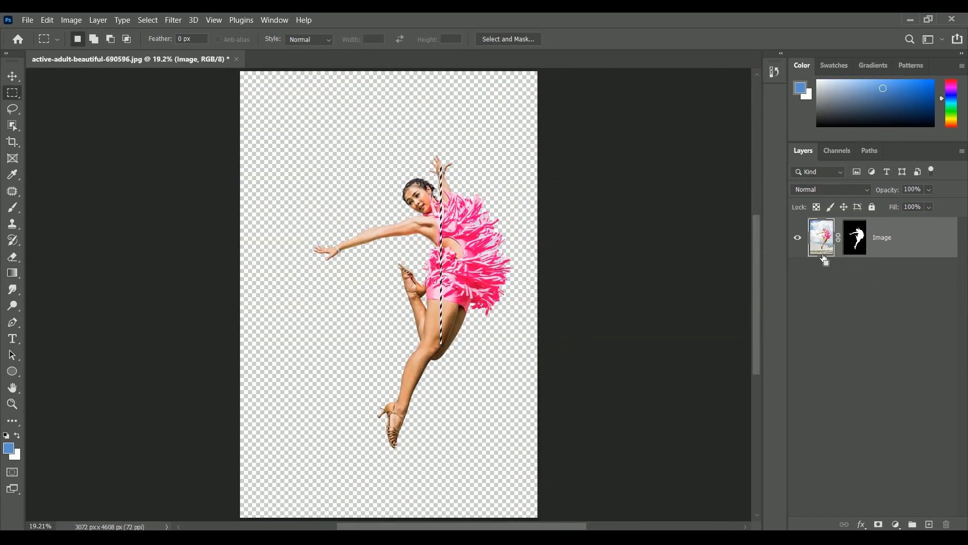
Copy the strip to a new layer, stretch it horizontally past both canvas edges, and place it beneath the Image layer
{"action": "key", "text": "ctrl+j"}
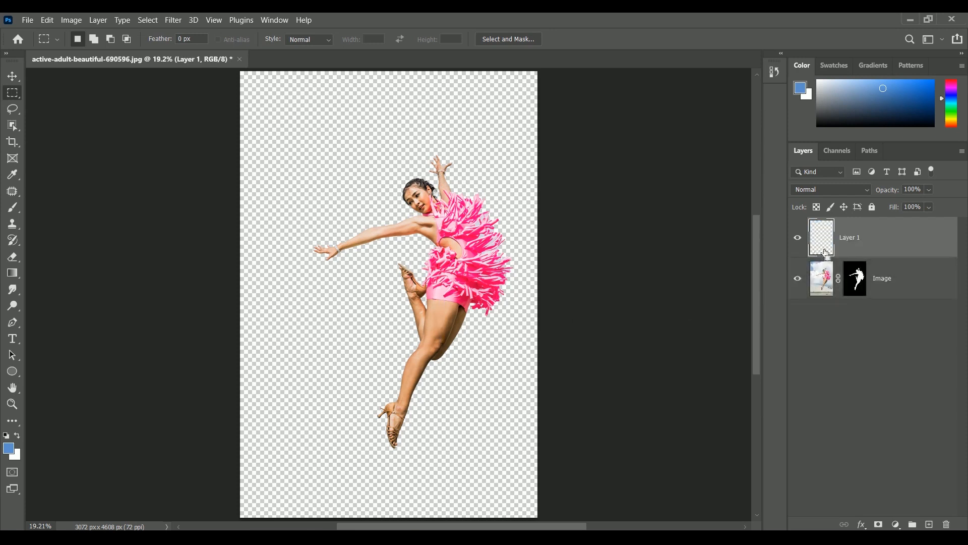
{"action": "key", "text": "ctrl+t"}
{"action": "left_click_drag", "start_coordinate": [447, 257], "coordinate": [664, 254]}
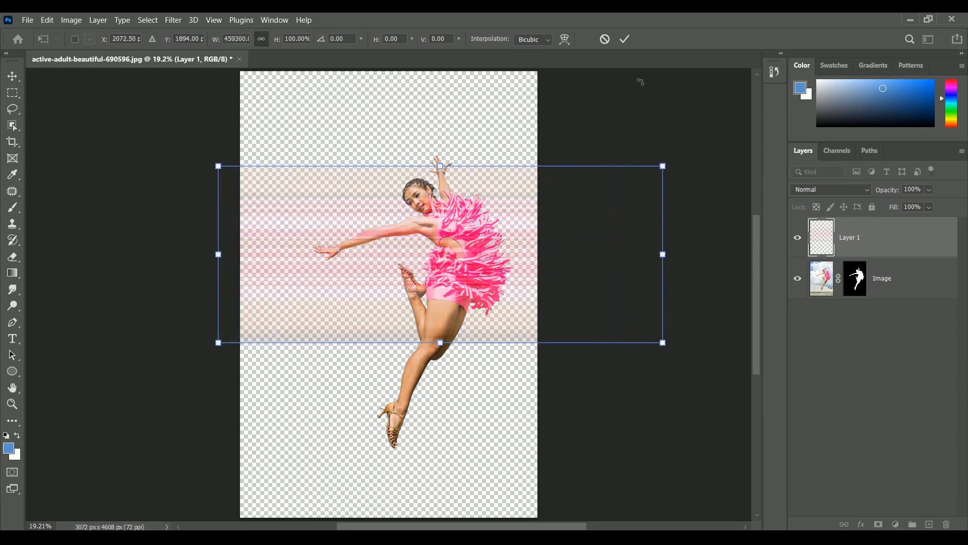
{"action": "left_click", "coordinate": [626, 40]}
{"action": "left_click_drag", "start_coordinate": [886, 252], "coordinate": [877, 299]}
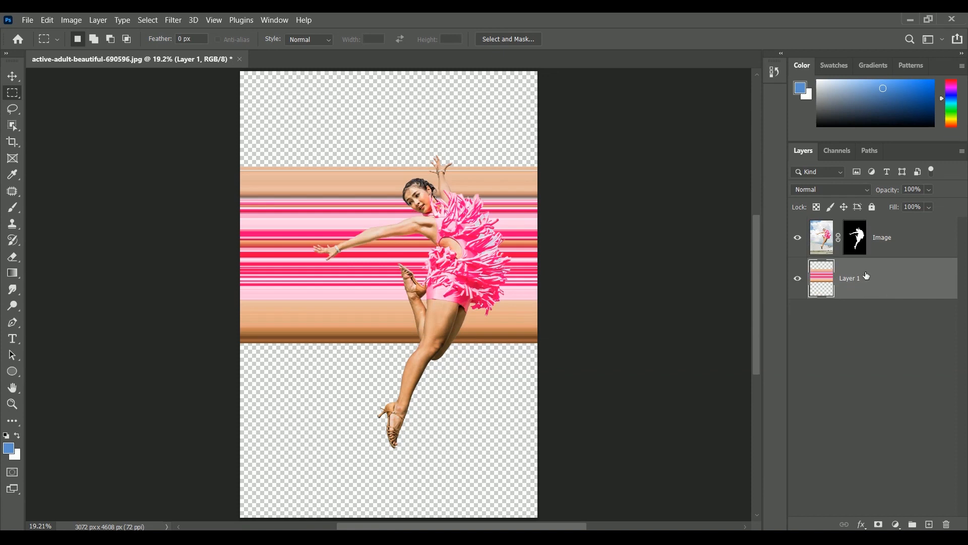
Apply the Polar Coordinates filter to the stripes with Rectangular to Polar, previewing it at 12.5%
{"action": "left_click", "coordinate": [181, 21]}
{"action": "mouse_move", "coordinate": [233, 199]}
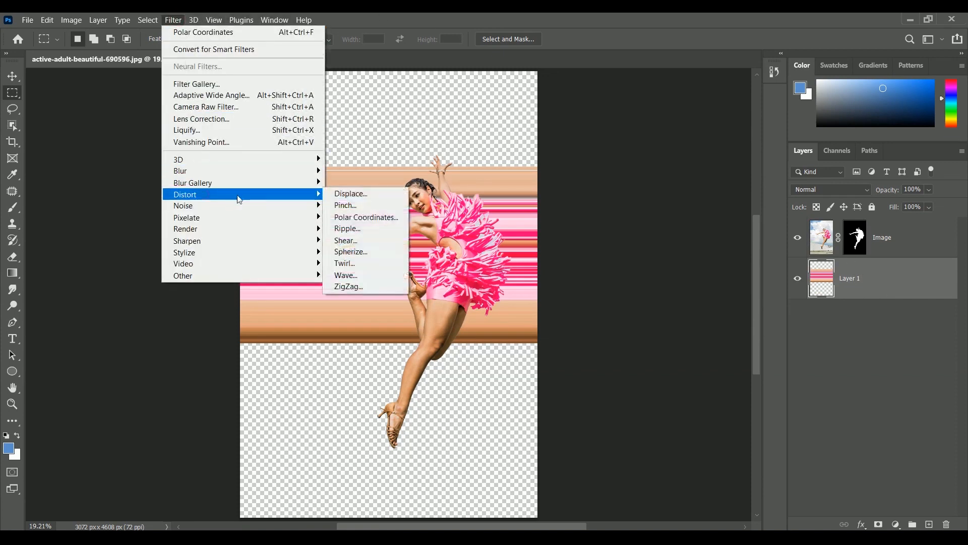
{"action": "left_click", "coordinate": [365, 217]}
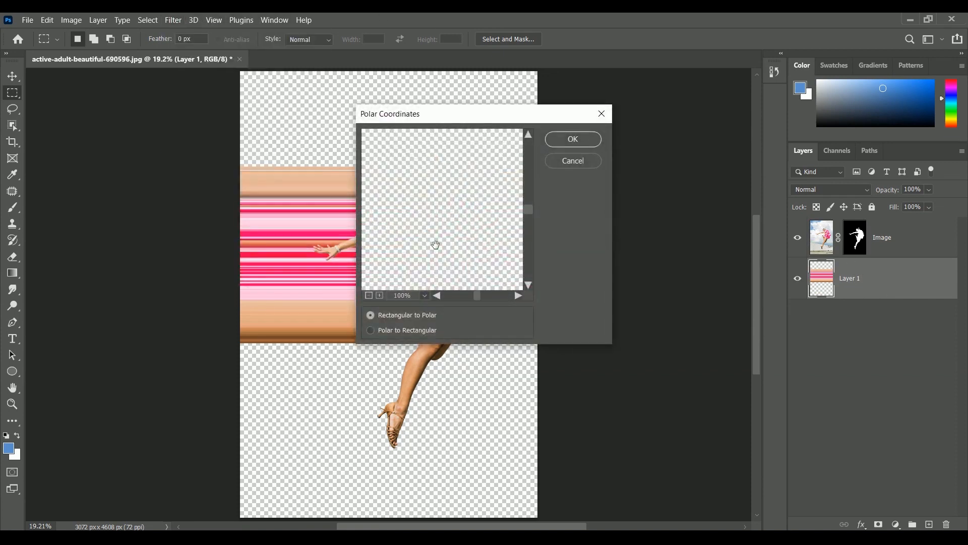
{"action": "left_click", "coordinate": [425, 296]}
{"action": "left_click", "coordinate": [419, 130]}
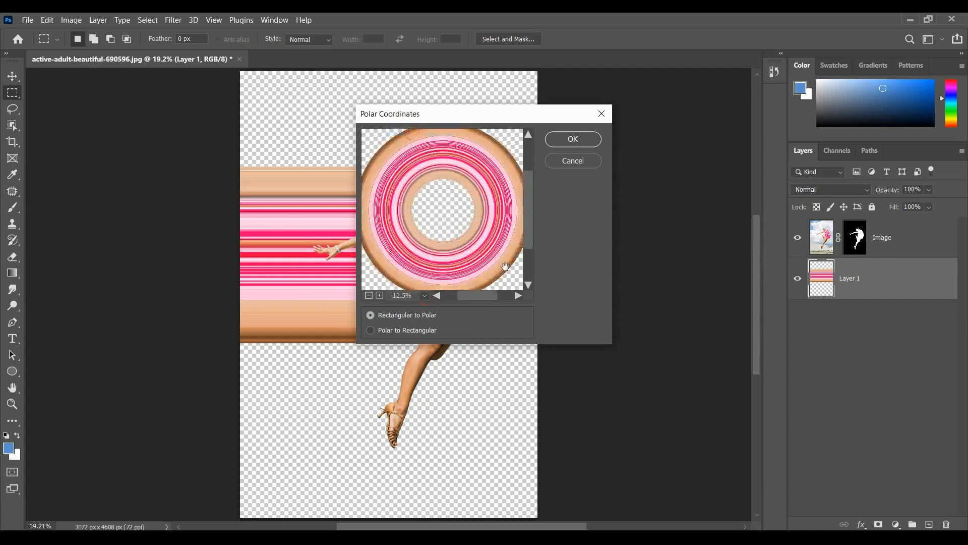
{"action": "left_click", "coordinate": [581, 144]}
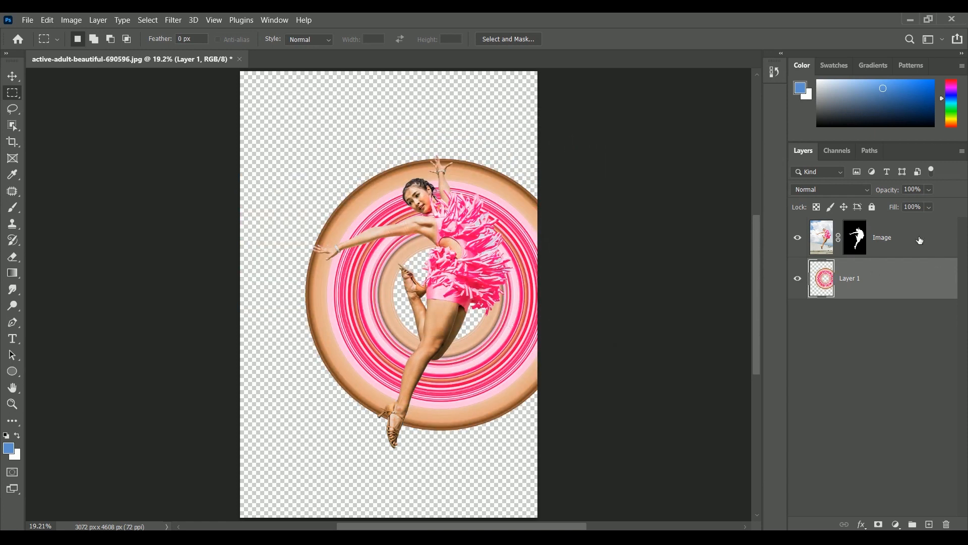
Move the dancer and the ring together to the left so the whole ring fits on the canvas
{"action": "left_click", "coordinate": [920, 240], "text": "shift"}
{"action": "left_click", "coordinate": [12, 76]}
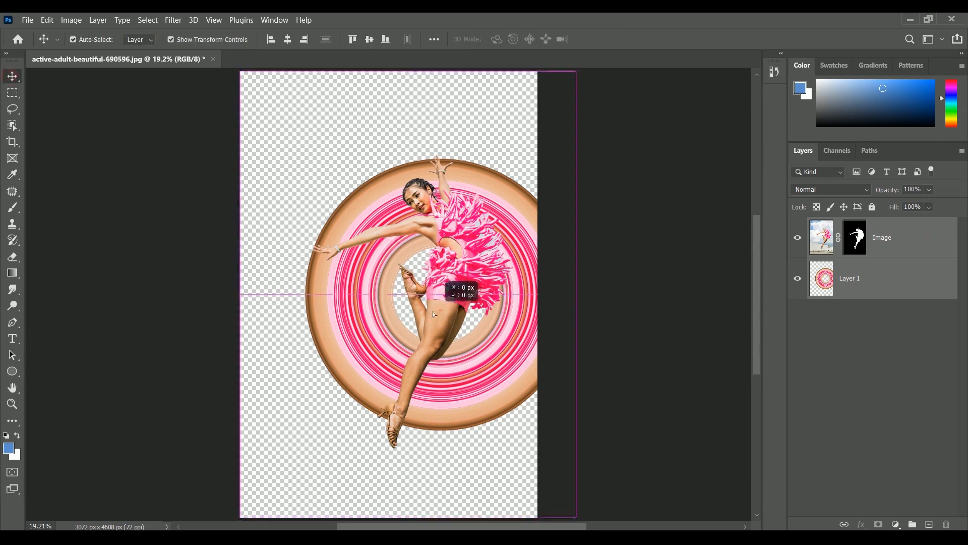
{"action": "left_click_drag", "start_coordinate": [448, 280], "coordinate": [399, 279]}
{"action": "left_click", "coordinate": [601, 336]}
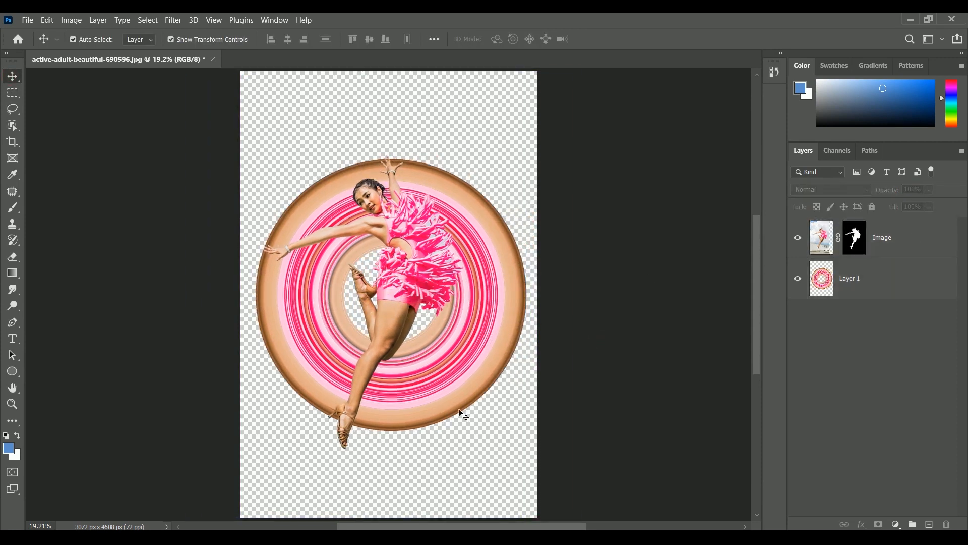
Scale the ring up slightly so it reaches the dancer's lower foot
{"action": "left_click", "coordinate": [459, 412]}
{"action": "left_click_drag", "start_coordinate": [255, 430], "coordinate": [237, 448]}
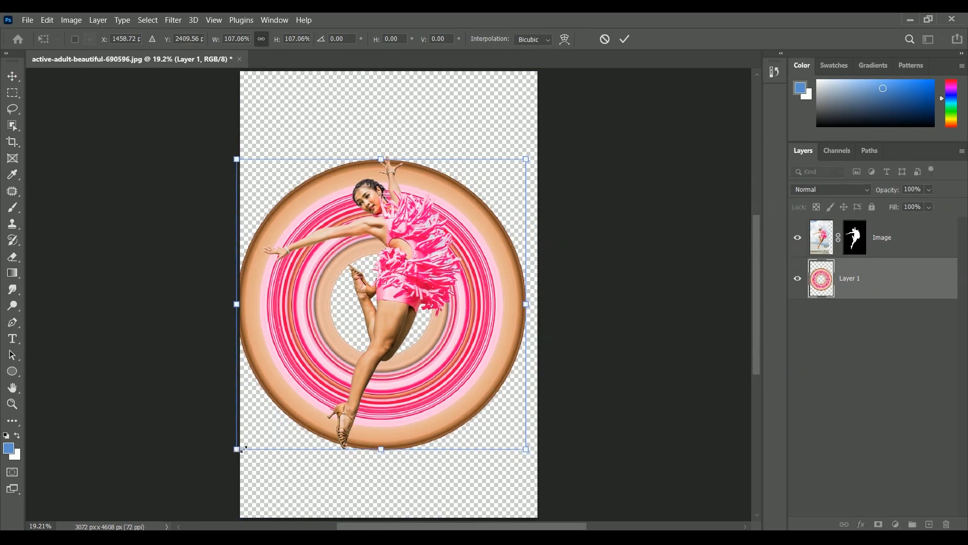
{"action": "left_click_drag", "start_coordinate": [527, 164], "coordinate": [530, 160]}
{"action": "left_click_drag", "start_coordinate": [236, 449], "coordinate": [230, 454]}
{"action": "key", "text": "Return"}
{"action": "left_click", "coordinate": [619, 369]}
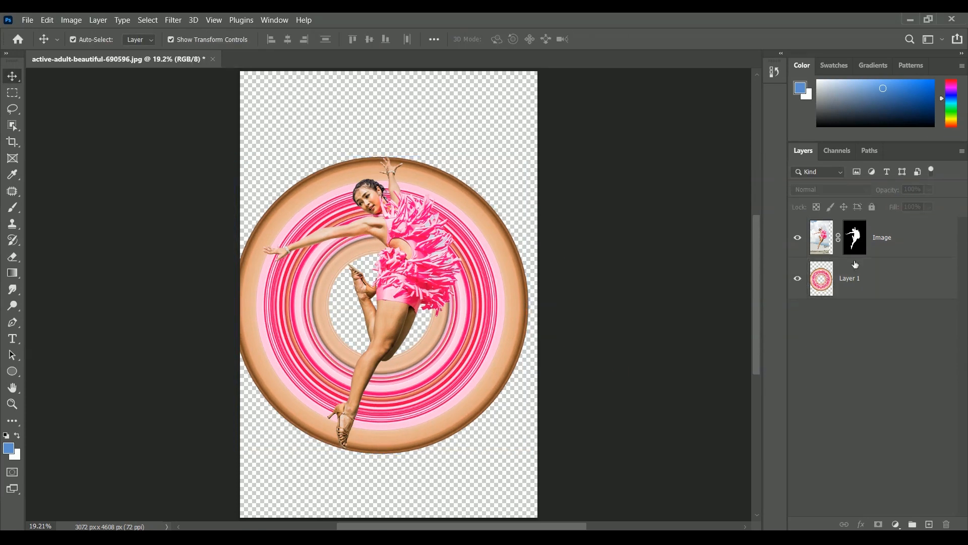
Crop the canvas to about 3488 x 4441 px, widening both sides and trimming the top
{"action": "left_click", "coordinate": [12, 141]}
{"action": "left_click_drag", "start_coordinate": [567, 297], "coordinate": [557, 282]}
{"action": "left_click_drag", "start_coordinate": [382, 71], "coordinate": [382, 88]}
{"action": "left_click_drag", "start_coordinate": [393, 502], "coordinate": [396, 508]}
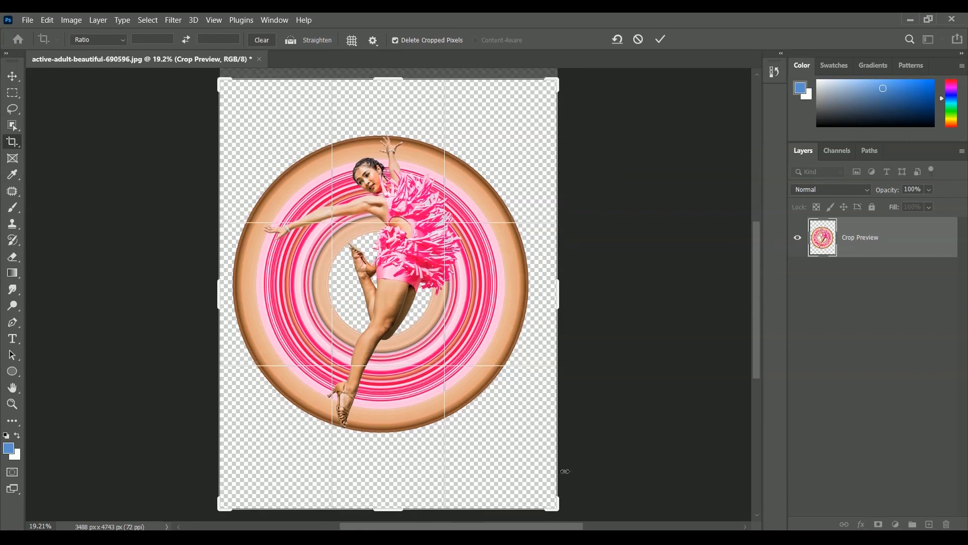
{"action": "left_click", "coordinate": [659, 40]}
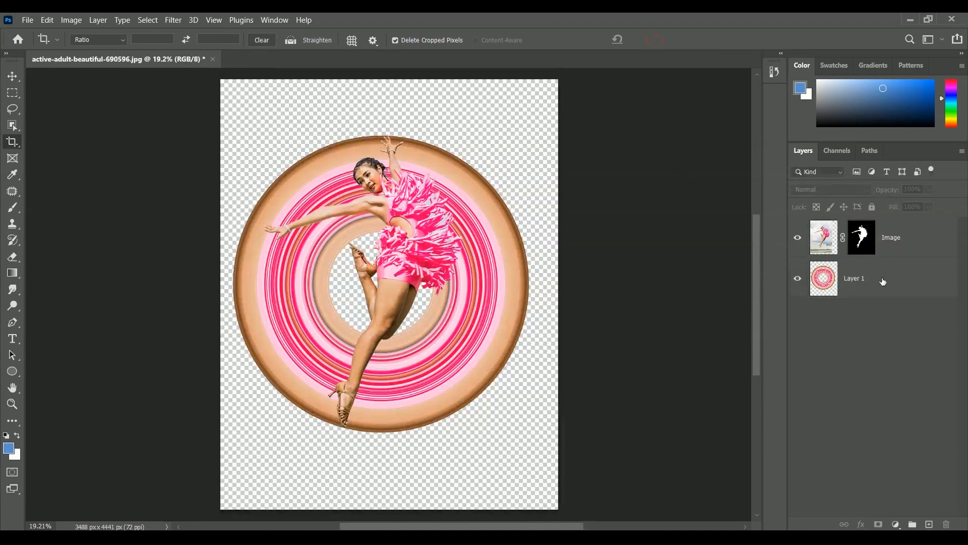
Rename the ring's layer as Design
{"action": "left_click", "coordinate": [882, 281]}
{"action": "double_click", "coordinate": [854, 278]}
{"action": "type", "text": "Design"}
{"action": "key", "text": "Return"}
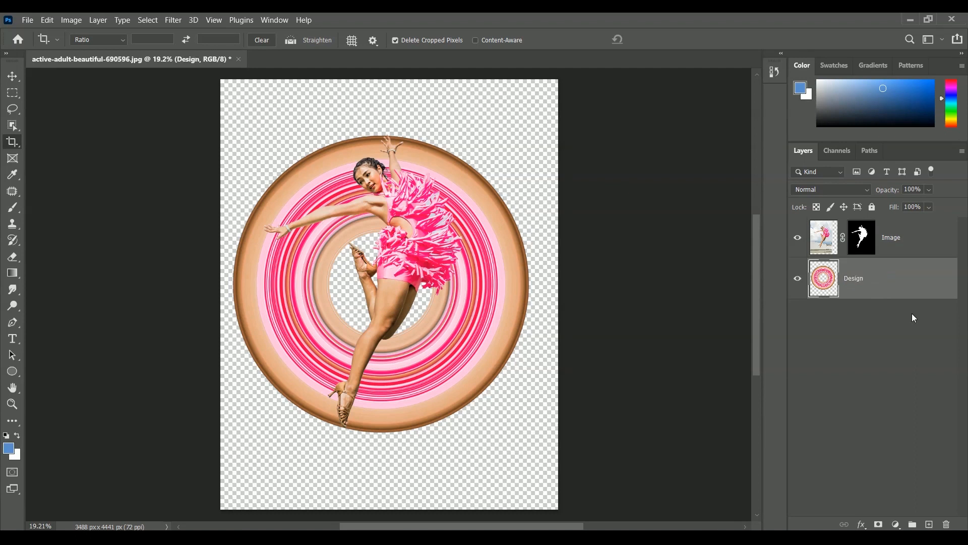
Add a layer mask to the Design layer and prepare a soft brush with 0% hardness and black (000000)
{"action": "left_click", "coordinate": [879, 523]}
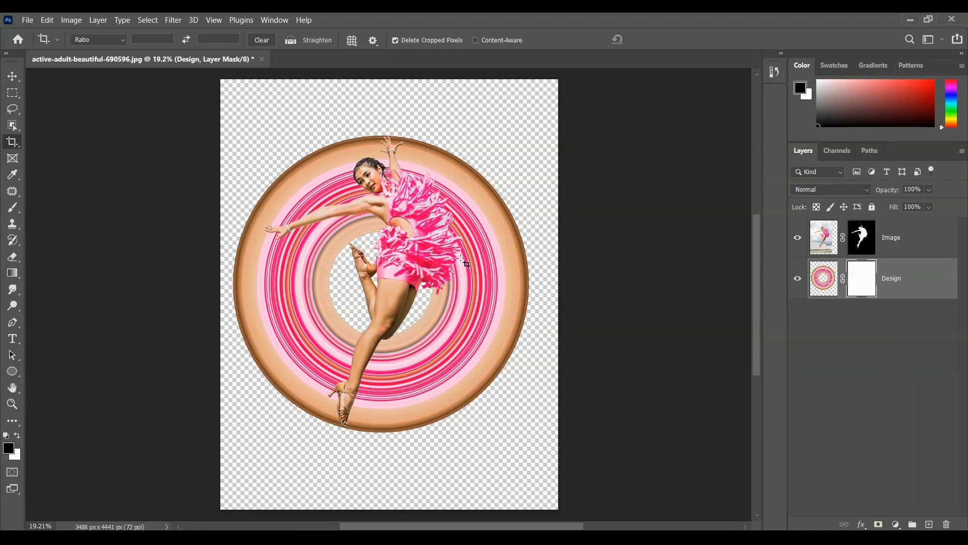
{"action": "left_click", "coordinate": [13, 207]}
{"action": "right_click", "coordinate": [272, 203]}
{"action": "left_click_drag", "start_coordinate": [336, 230], "coordinate": [365, 230]}
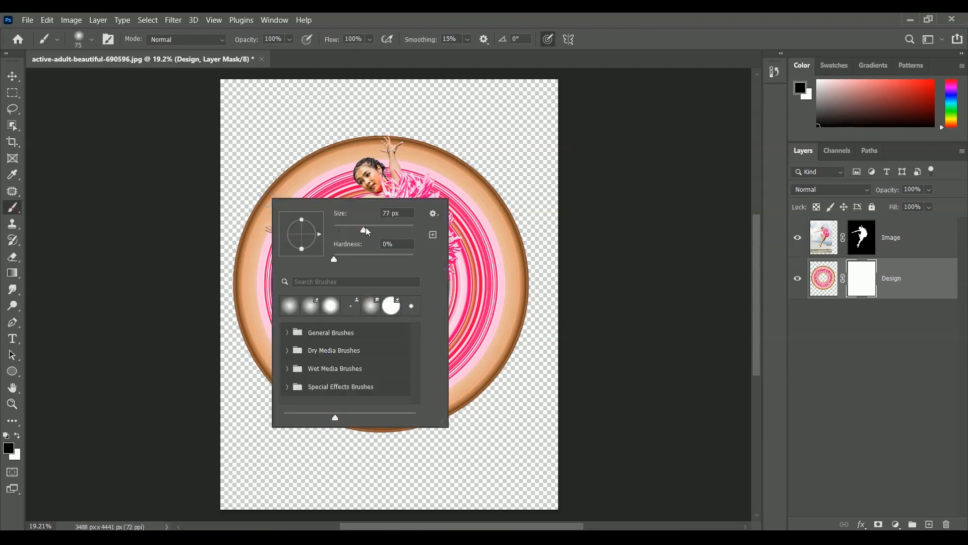
{"action": "left_click", "coordinate": [14, 452]}
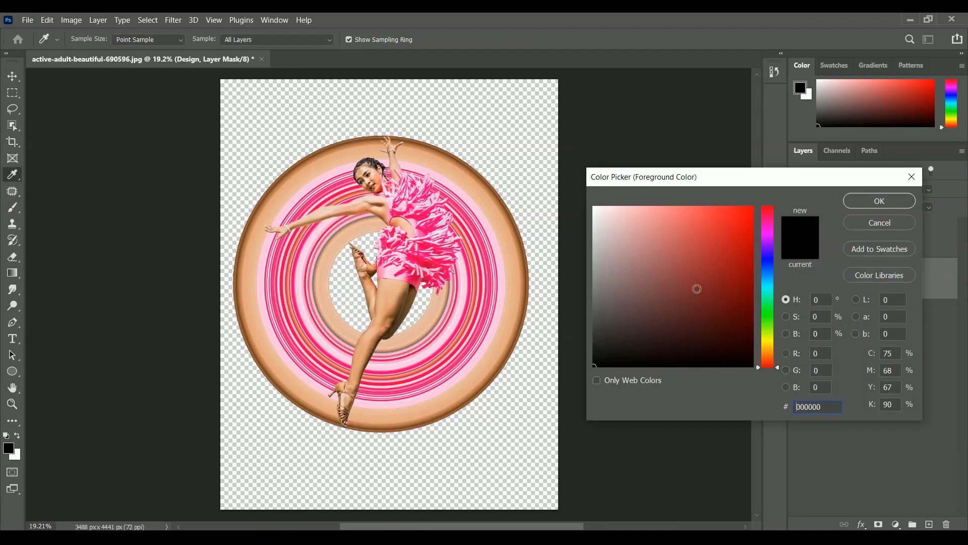
{"action": "left_click", "coordinate": [858, 205]}
Paint black on the Design mask with an enlarged brush to hide the ring's right half behind the dancer
{"action": "right_click", "coordinate": [506, 308]}
{"action": "left_click_drag", "start_coordinate": [604, 335], "coordinate": [624, 334]}
{"action": "mouse_move", "coordinate": [450, 283]}
{"action": "left_mouse_down"}
{"action": "mouse_move", "coordinate": [479, 337]}
{"action": "mouse_move", "coordinate": [453, 287]}
{"action": "left_mouse_up"}
{"action": "mouse_move", "coordinate": [460, 408]}
{"action": "left_mouse_down"}
{"action": "mouse_move", "coordinate": [374, 380]}
{"action": "mouse_move", "coordinate": [388, 365]}
{"action": "left_mouse_up"}
{"action": "left_click_drag", "start_coordinate": [422, 170], "coordinate": [421, 132]}
{"action": "scroll", "coordinate": [416, 127], "scroll_direction": "up", "scroll_amount": 7}
{"action": "right_click", "coordinate": [388, 199]}
{"action": "mouse_move", "coordinate": [447, 260]}
{"action": "left_mouse_down"}
{"action": "mouse_move", "coordinate": [490, 260]}
{"action": "mouse_move", "coordinate": [481, 231]}
{"action": "left_mouse_up"}
{"action": "left_click_drag", "start_coordinate": [371, 185], "coordinate": [322, 167]}
Move the dancer and the half ring together to the right to center them on the canvas
{"action": "key", "text": "ctrl+0"}
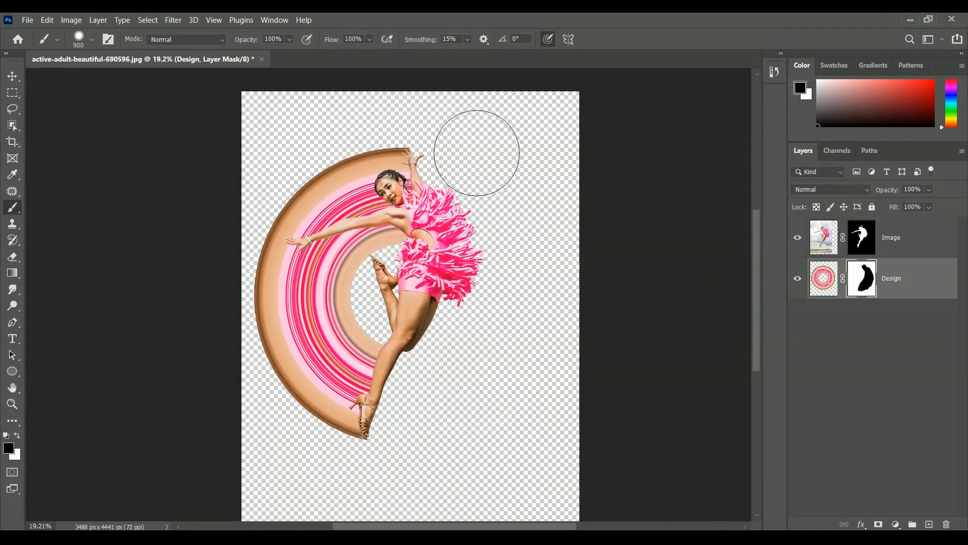
{"action": "key", "text": "v"}
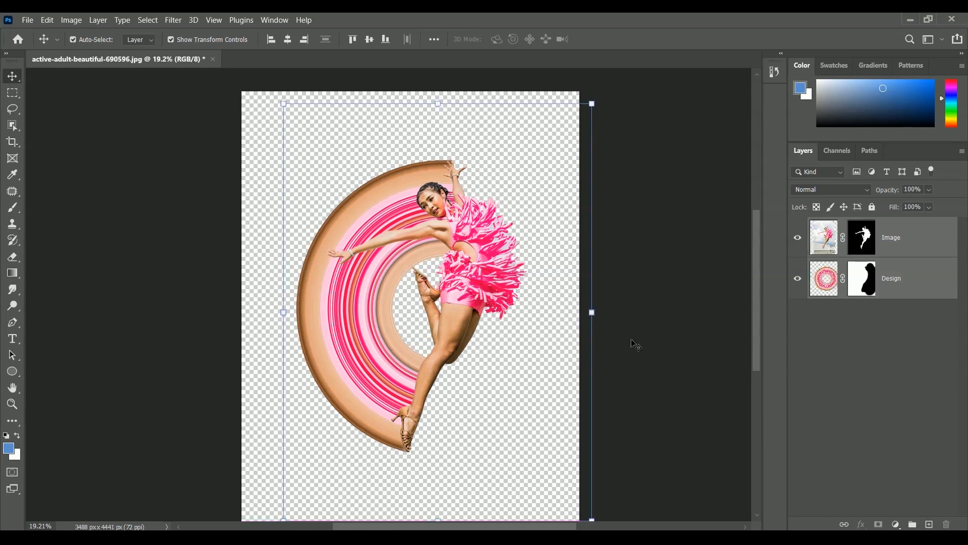
{"action": "left_click", "coordinate": [661, 358]}
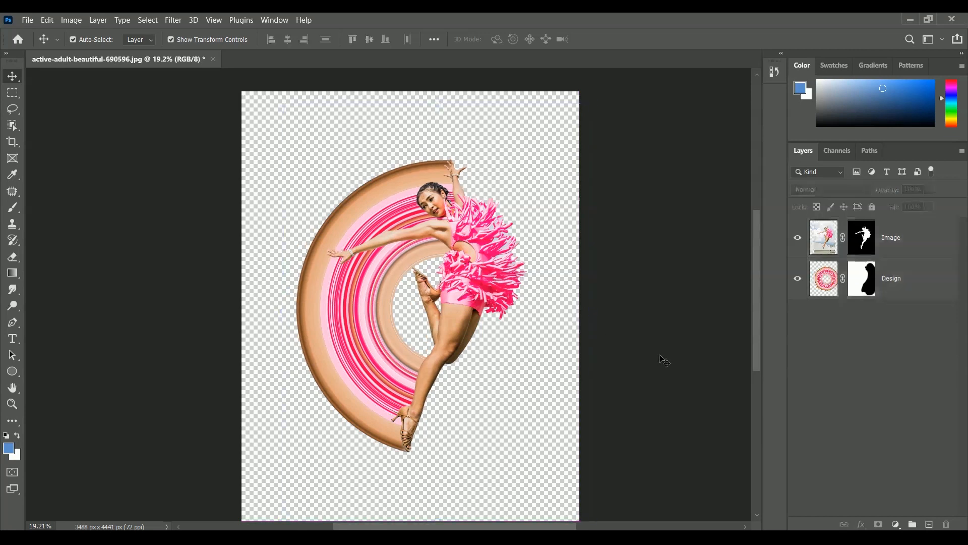
Add a Gradient Fill layer with a custom gradient running from sky blue to white
{"action": "left_click", "coordinate": [899, 524]}
{"action": "left_click", "coordinate": [888, 307]}
{"action": "left_click", "coordinate": [473, 142]}
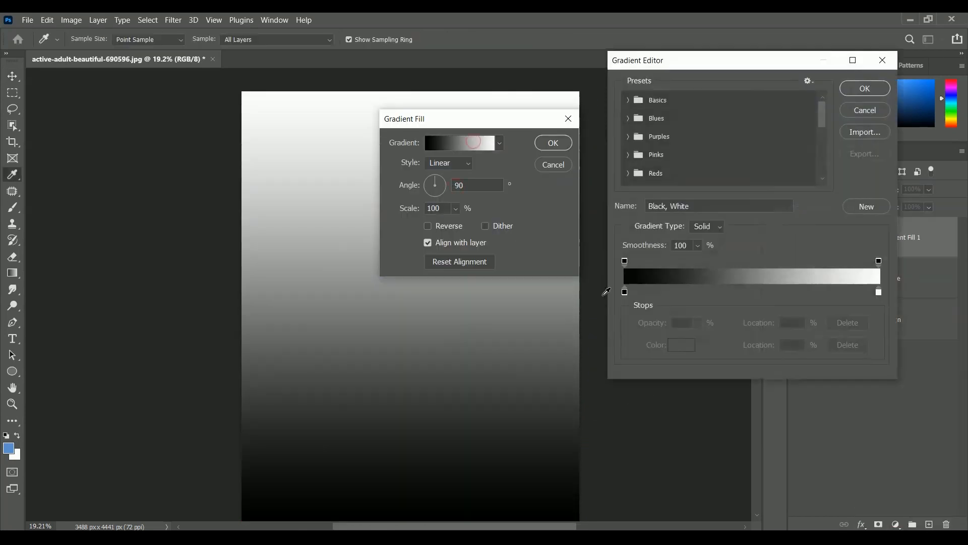
{"action": "double_click", "coordinate": [625, 291]}
{"action": "left_click_drag", "start_coordinate": [709, 220], "coordinate": [732, 227]}
{"action": "left_click", "coordinate": [876, 202]}
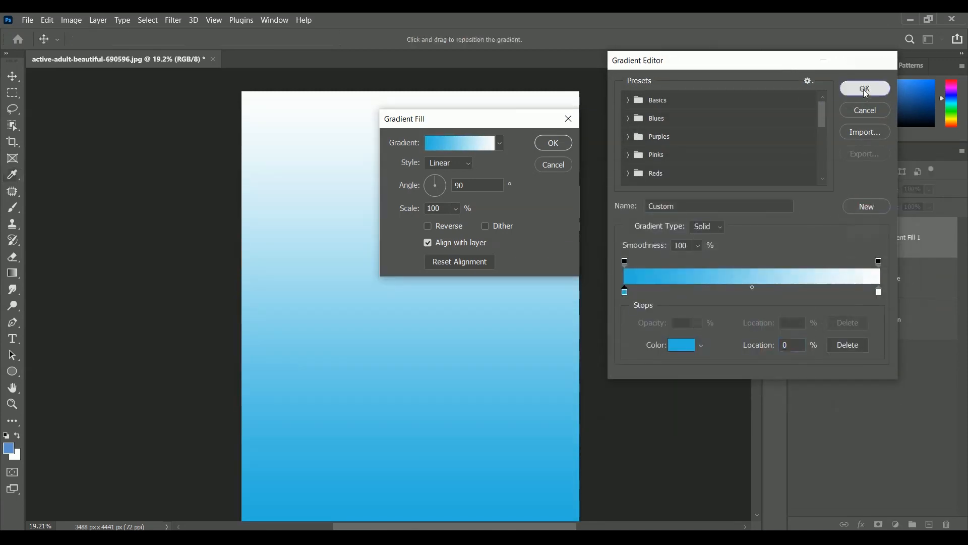
{"action": "left_click", "coordinate": [866, 92]}
Make the gradient fill radial and reversed, shift its white center to the lower part of the canvas, and adjust its scale
{"action": "left_click", "coordinate": [464, 163]}
{"action": "left_click", "coordinate": [457, 185]}
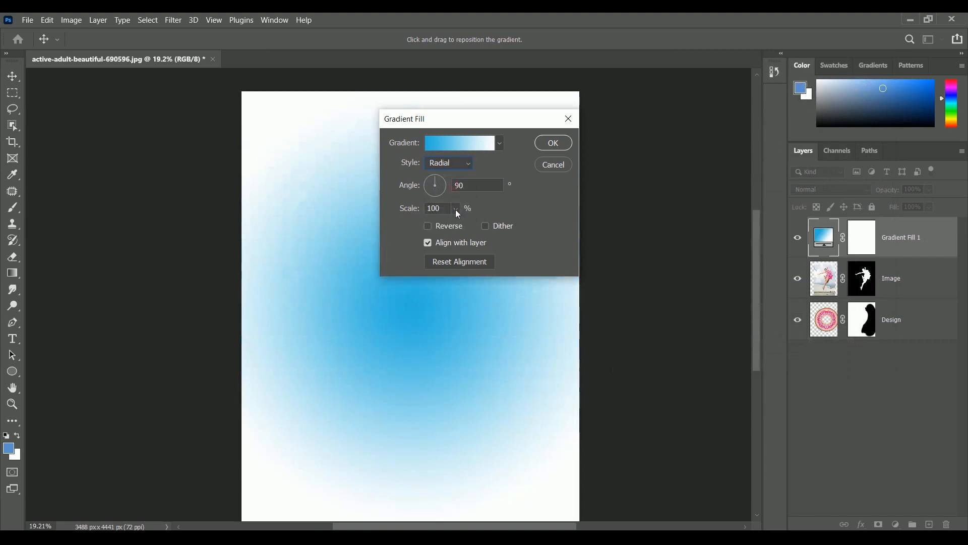
{"action": "left_click", "coordinate": [443, 231]}
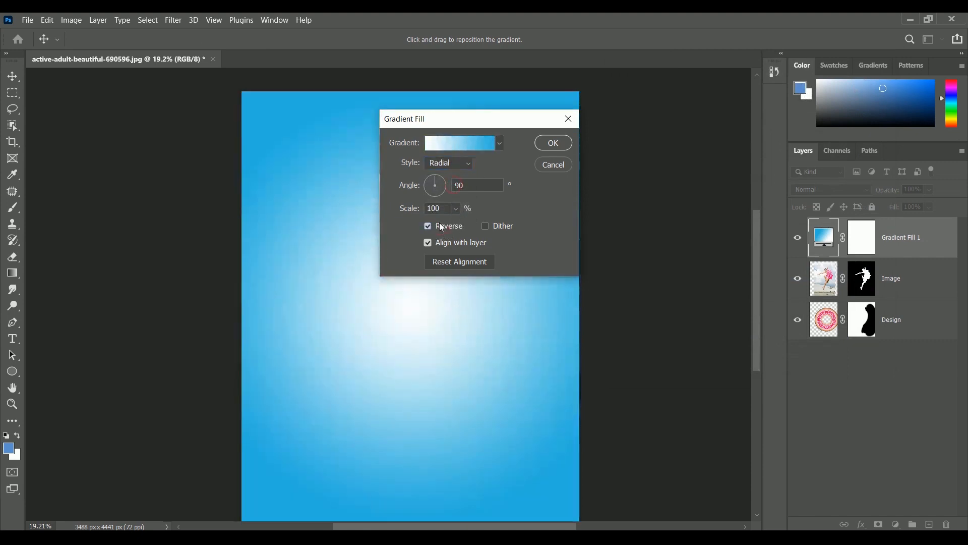
{"action": "left_click_drag", "start_coordinate": [435, 324], "coordinate": [410, 462]}
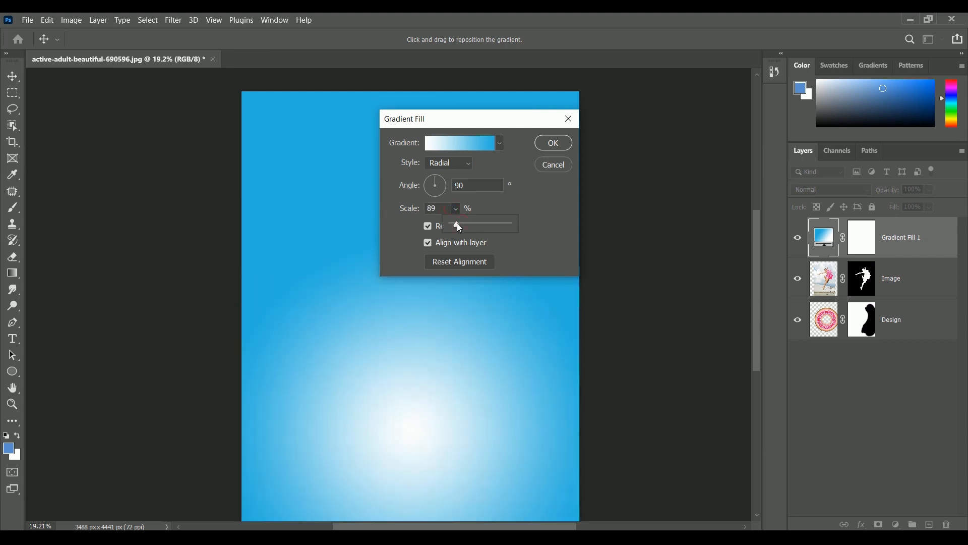
{"action": "left_click", "coordinate": [554, 143]}
Place the gradient fill layer below the Design layer and rename it as Background
{"action": "left_click_drag", "start_coordinate": [903, 258], "coordinate": [908, 357]}
{"action": "double_click", "coordinate": [898, 319]}
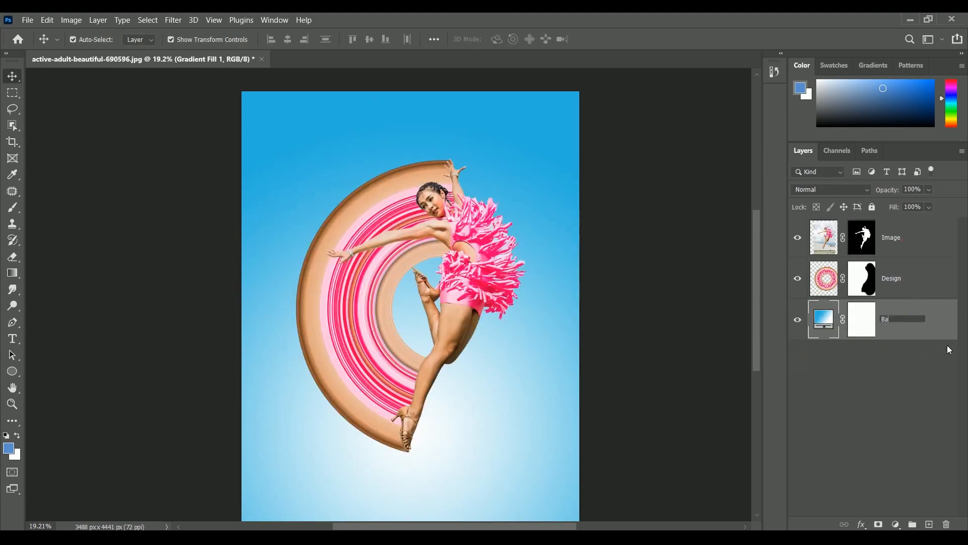
{"action": "type", "text": "Background"}
{"action": "key", "text": "Return"}
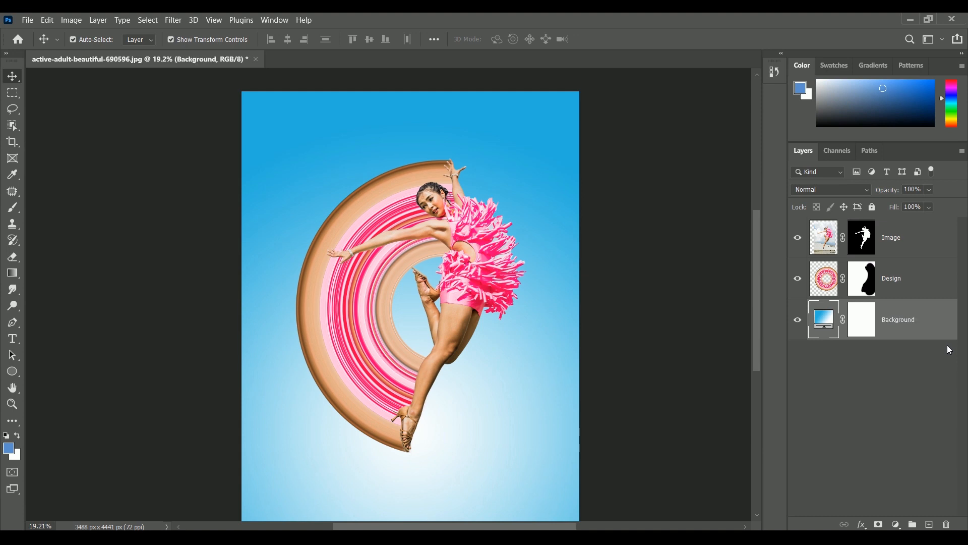
Increase the scale of the Background layer's gradient so the blue becomes paler around the dancer
{"action": "double_click", "coordinate": [831, 320]}
{"action": "left_click", "coordinate": [455, 208]}
{"action": "left_click_drag", "start_coordinate": [457, 226], "coordinate": [472, 228]}
{"action": "left_click", "coordinate": [550, 149]}
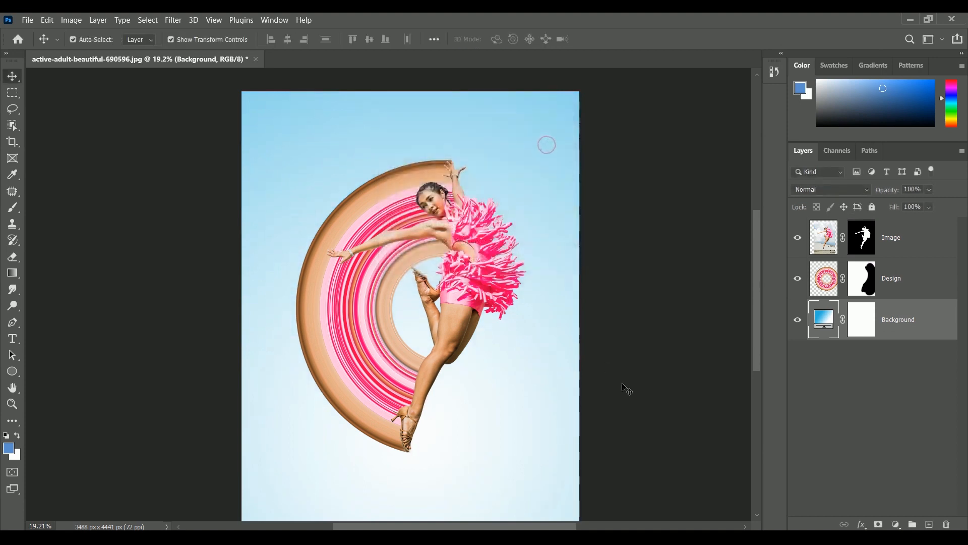
{"action": "scroll", "coordinate": [620, 382], "scroll_direction": "down", "scroll_amount": 1}
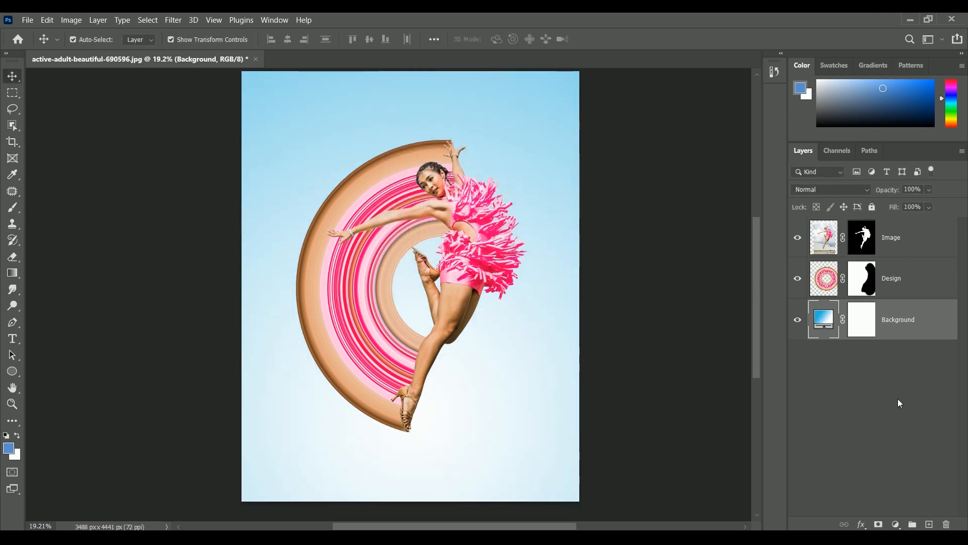
Create a new layer above Background and prepare a black brush of 2165 px with 0% hardness
{"action": "left_click", "coordinate": [929, 524]}
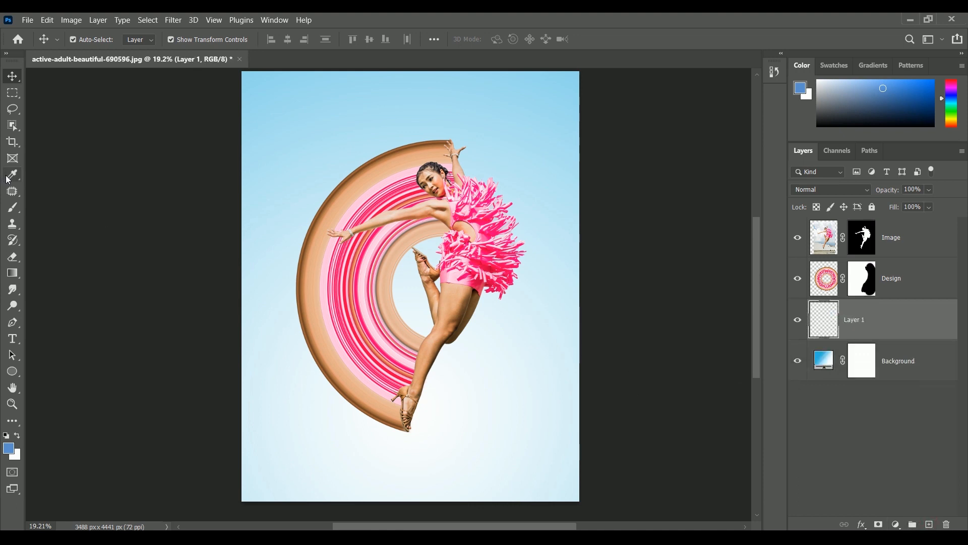
{"action": "left_click", "coordinate": [13, 208]}
{"action": "left_click", "coordinate": [6, 435]}
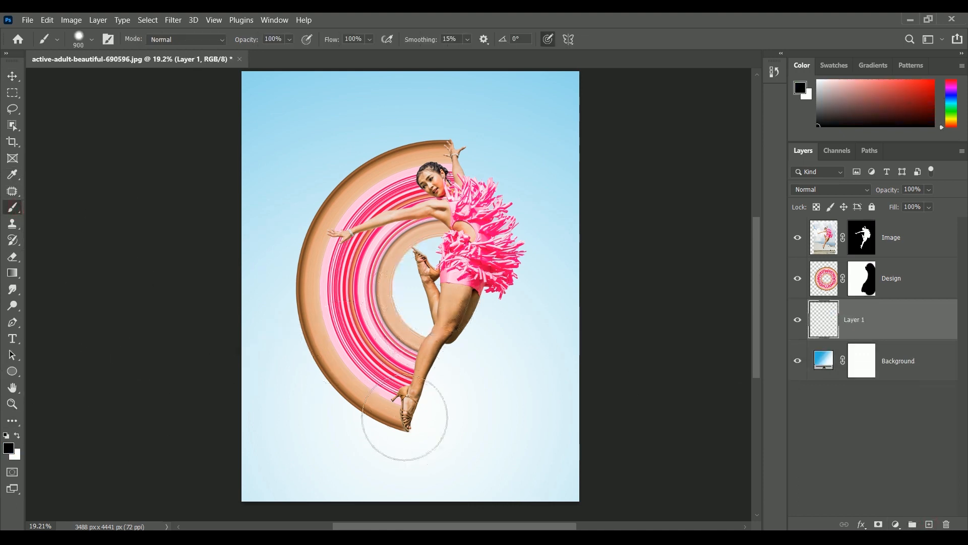
{"action": "right_click", "coordinate": [443, 317]}
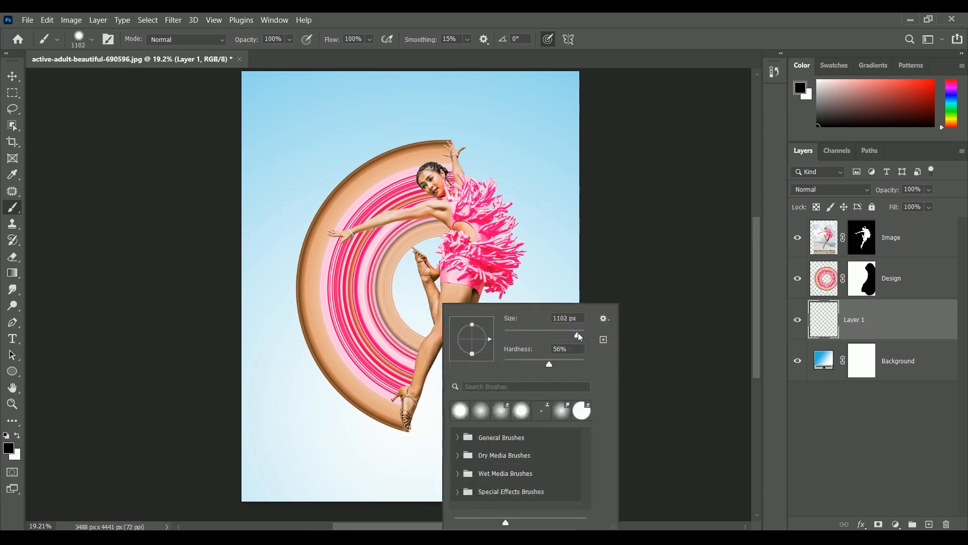
{"action": "left_click_drag", "start_coordinate": [535, 368], "coordinate": [505, 364]}
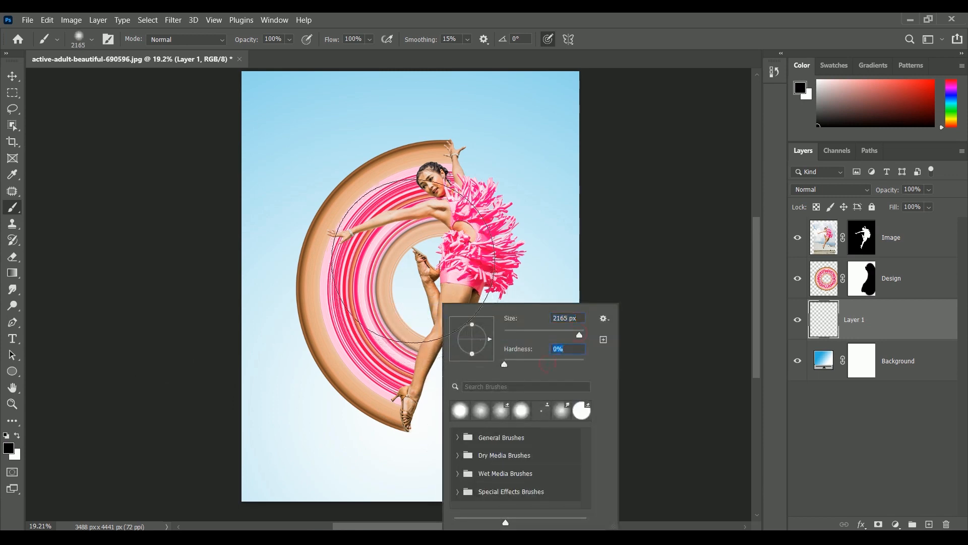
Reduce the brush to 2000 px and stamp one soft black spot behind the dancer on the new layer
{"action": "left_click", "coordinate": [418, 248]}
{"action": "key", "text": "bracketleft"}
{"action": "key", "text": "bracketleft"}
{"action": "left_click", "coordinate": [426, 270]}
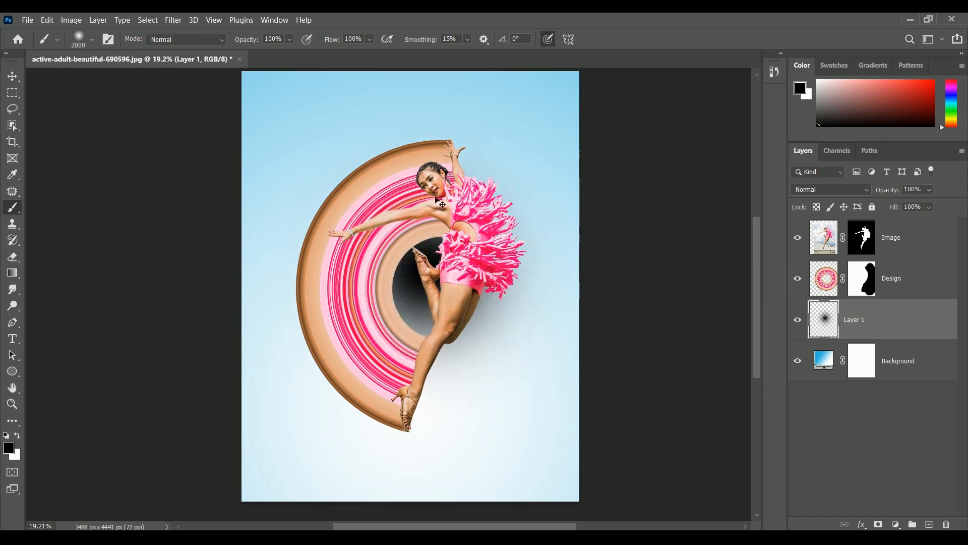
Transform the black spot into a flat shadow below the dancer's foot, about 3216 px wide and 274 px high
{"action": "key", "text": "ctrl+t"}
{"action": "left_click_drag", "start_coordinate": [423, 112], "coordinate": [424, 246]}
{"action": "left_click_drag", "start_coordinate": [531, 271], "coordinate": [543, 456]}
{"action": "left_click_drag", "start_coordinate": [426, 439], "coordinate": [426, 454]}
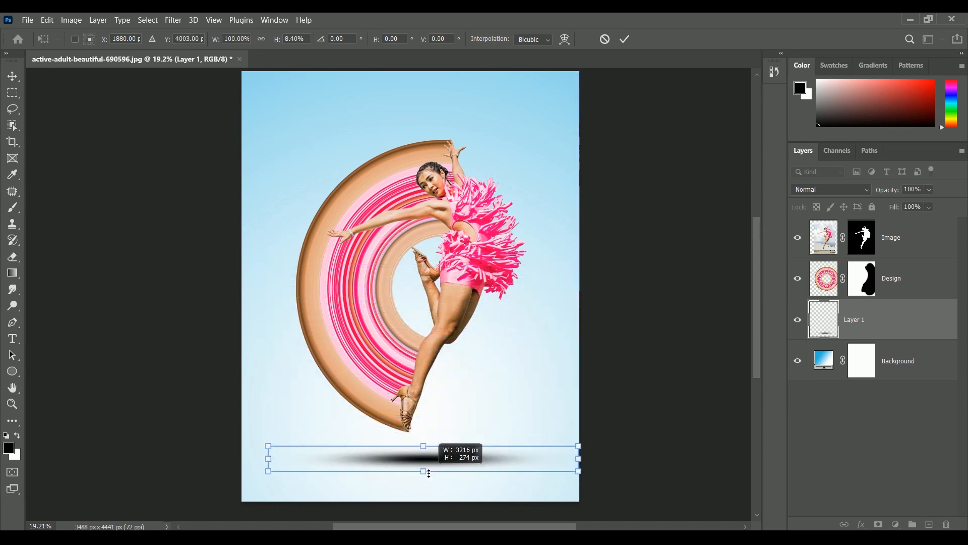
{"action": "key", "text": "Return"}
Lower the shadow layer's opacity to 42% and center the shadow horizontally on the canvas
{"action": "key", "text": "b"}
{"action": "left_click_drag", "start_coordinate": [918, 201], "coordinate": [909, 201]}
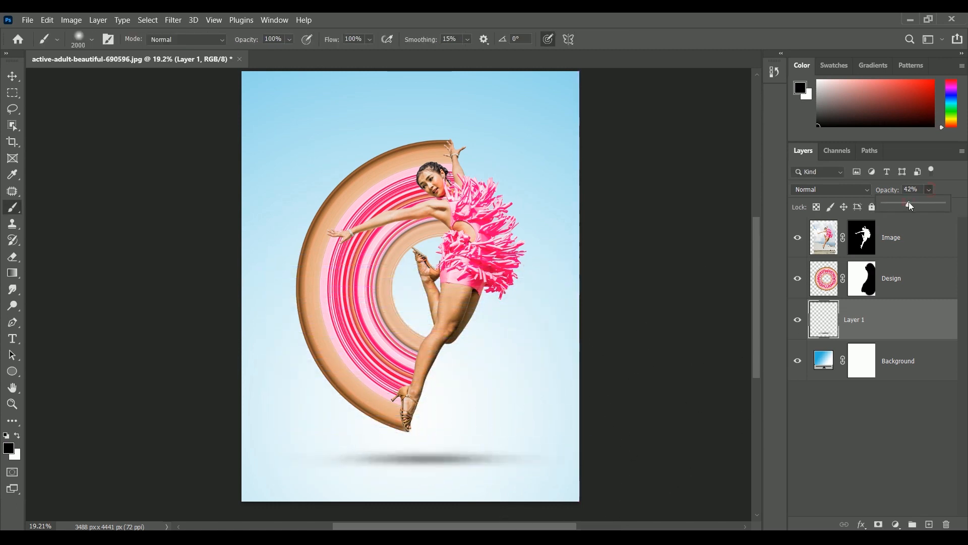
{"action": "key", "text": "v"}
Select the right half of the shadow with a rectangular marquee and squeeze that half narrower
{"action": "key", "text": "m"}
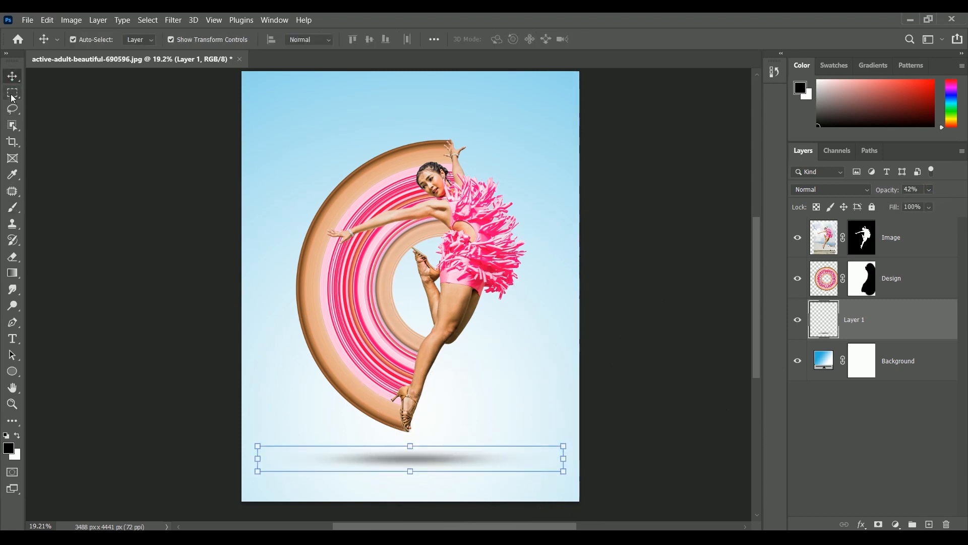
{"action": "left_click_drag", "start_coordinate": [570, 377], "coordinate": [411, 516]}
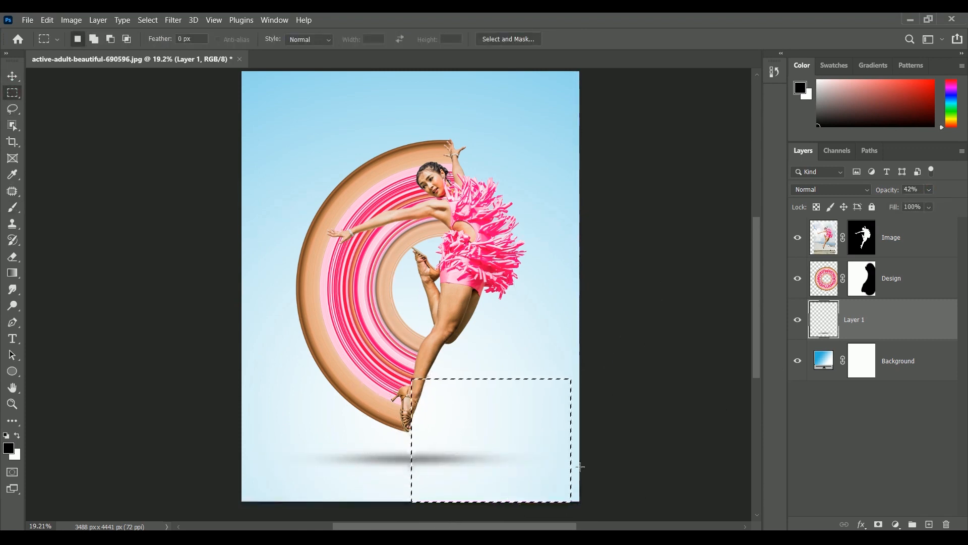
{"action": "key", "text": "ctrl+t"}
{"action": "left_click_drag", "start_coordinate": [571, 439], "coordinate": [512, 446]}
{"action": "key", "text": "Return"}
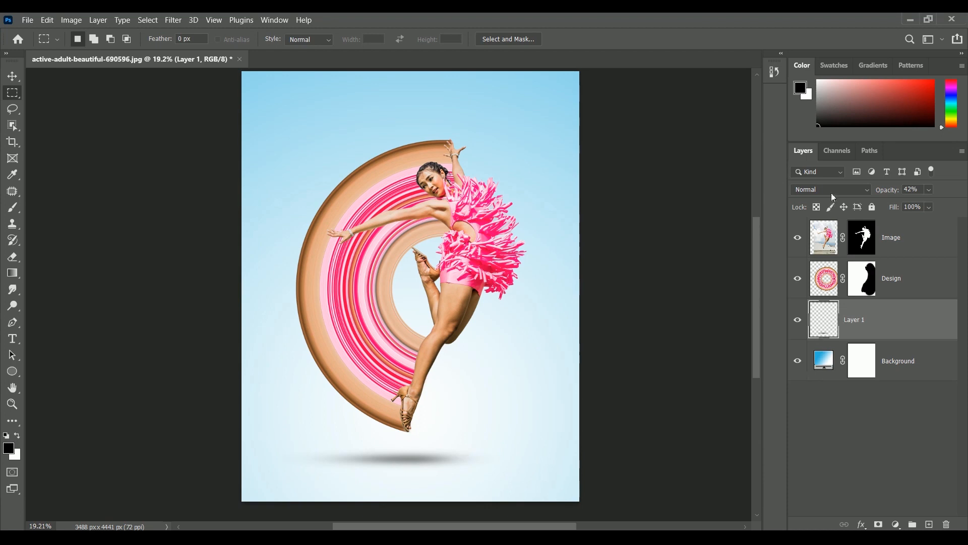
Lock the shadow layer's transparent pixels and repaint the shadow with light blue sampled from the canvas's upper right area
{"action": "left_click", "coordinate": [554, 95], "text": "alt"}
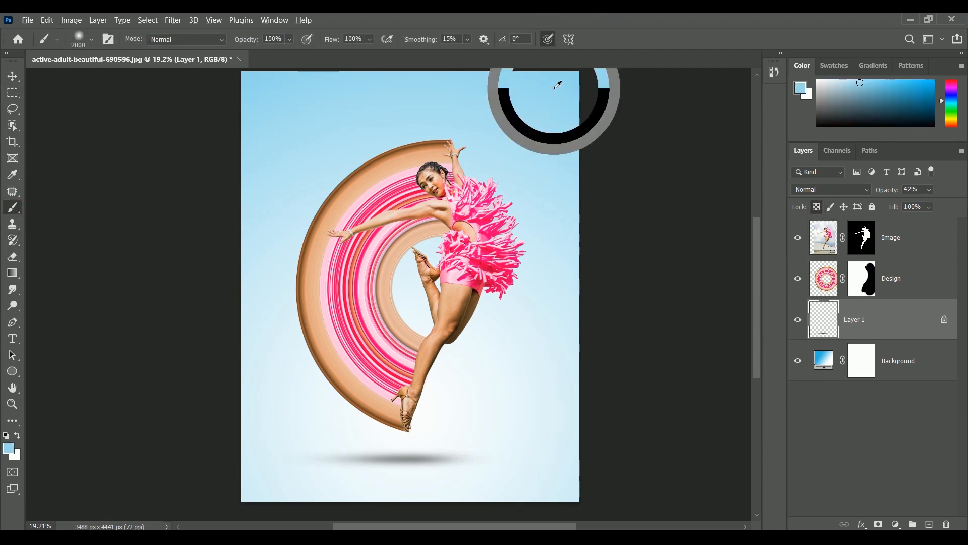
{"action": "left_click_drag", "start_coordinate": [324, 432], "coordinate": [493, 443]}
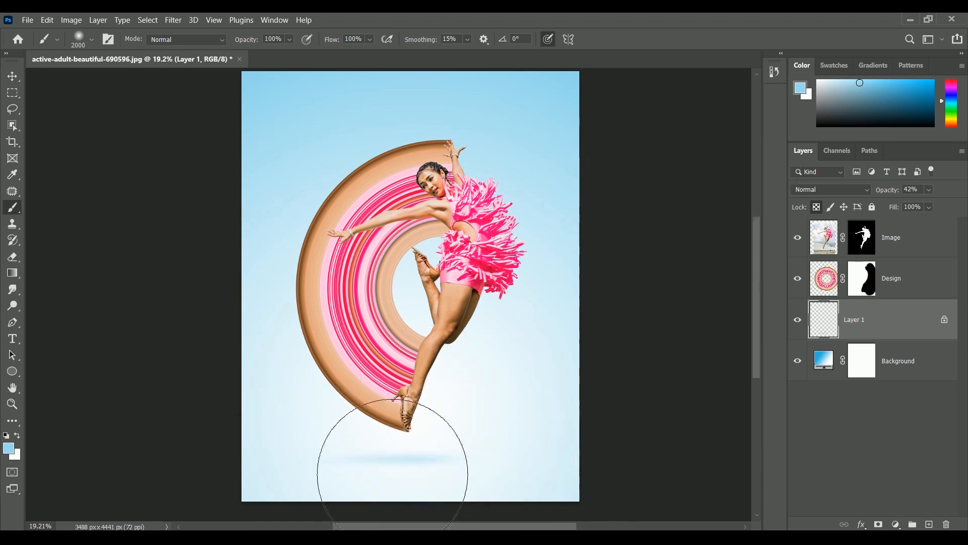
Darken the blue shadow with a Hue/Saturation lightness of -47, then unlock its layer and rename it as Shadows
{"action": "key", "text": "ctrl+u"}
{"action": "left_click_drag", "start_coordinate": [752, 372], "coordinate": [727, 376]}
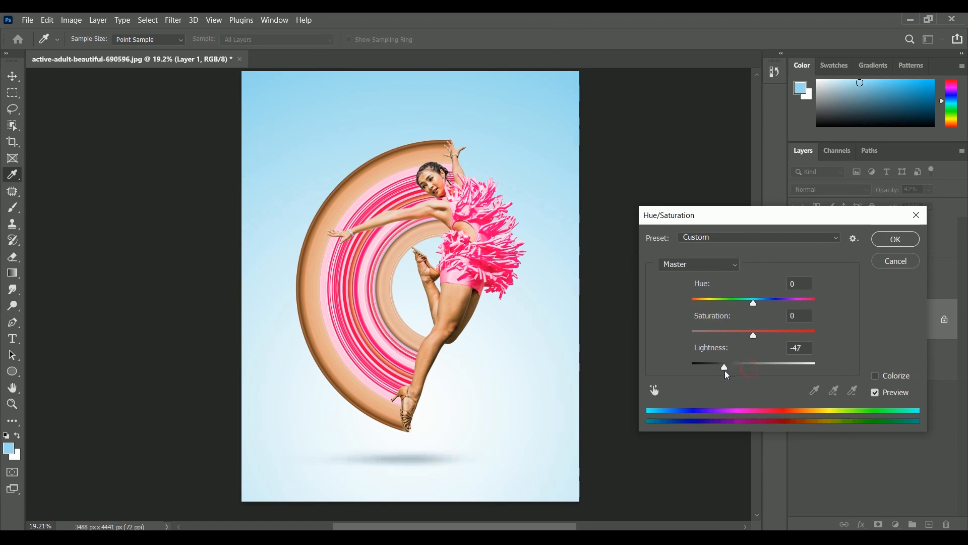
{"action": "left_click", "coordinate": [887, 243]}
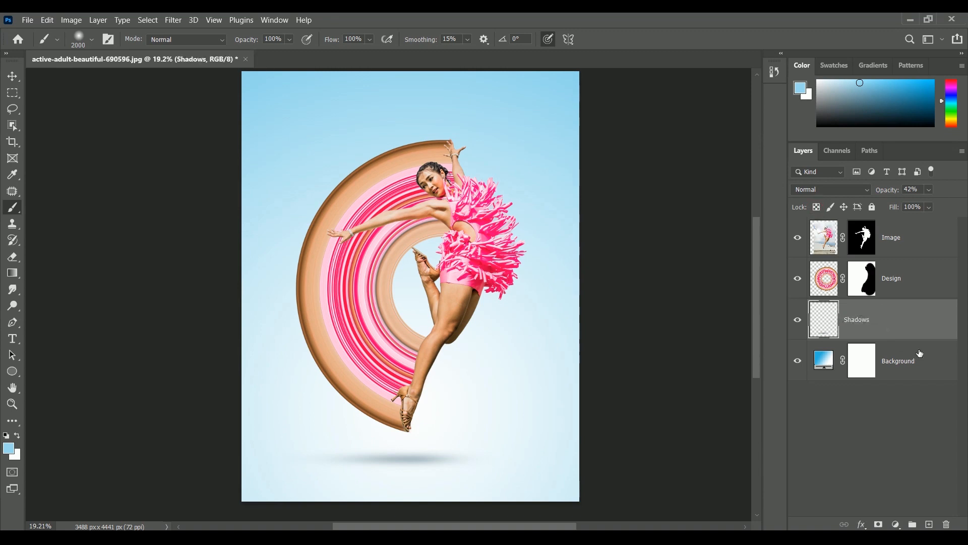
Raise the Shadows layer's opacity to 70% and deselect the layer
{"action": "key", "text": "v"}
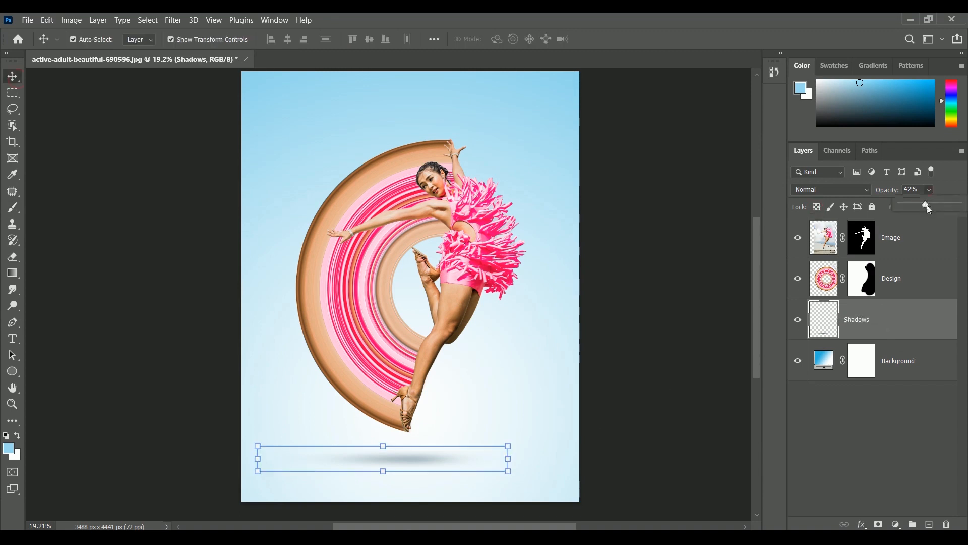
{"action": "mouse_move", "coordinate": [947, 211]}
{"action": "left_mouse_down"}
{"action": "mouse_move", "coordinate": [957, 210]}
{"action": "mouse_move", "coordinate": [940, 210]}
{"action": "left_mouse_up"}
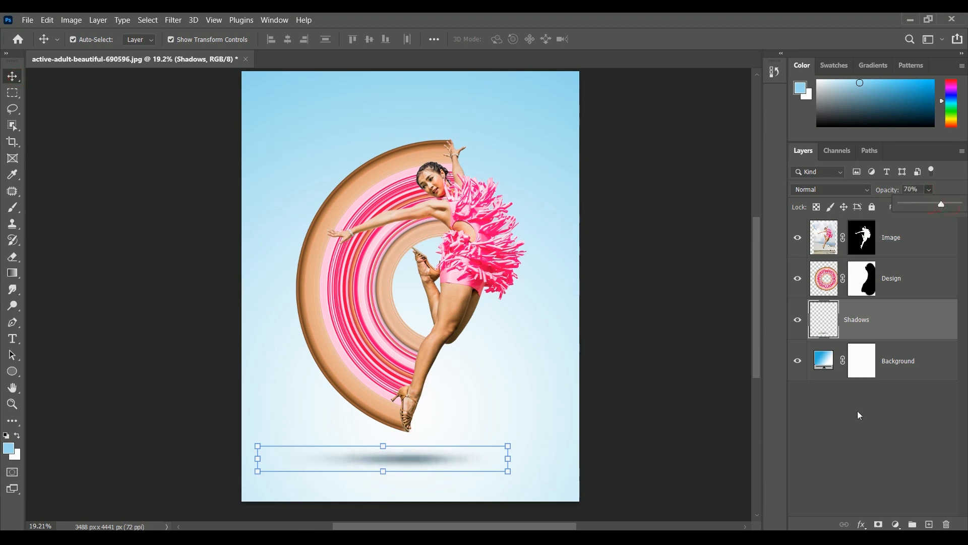
{"action": "left_click", "coordinate": [857, 444]}
Examine the finished composition at different zoom levels and in full screen mode
{"action": "scroll", "coordinate": [531, 350], "scroll_direction": "down", "scroll_amount": 3}
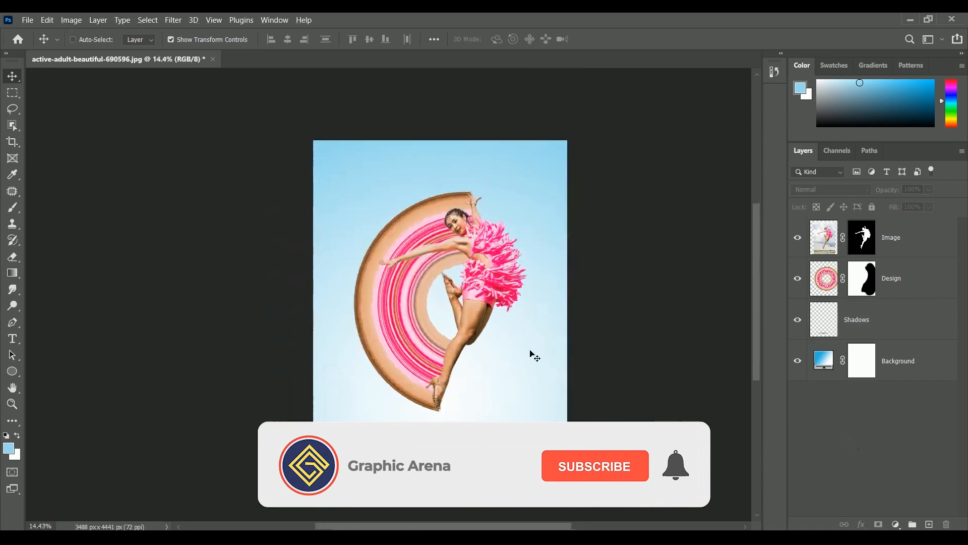
{"action": "scroll", "coordinate": [550, 352], "scroll_direction": "up", "scroll_amount": 2}
{"action": "scroll", "coordinate": [555, 357], "scroll_direction": "up", "scroll_amount": 1}
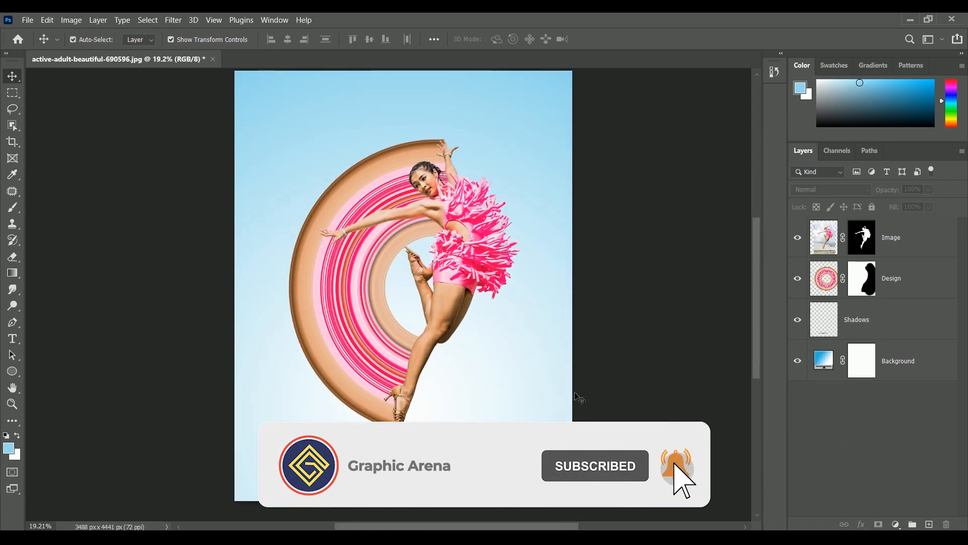
{"action": "key", "text": "f"}
{"action": "key", "text": "f"}
{"action": "scroll", "coordinate": [612, 398], "scroll_direction": "up", "scroll_amount": 2}
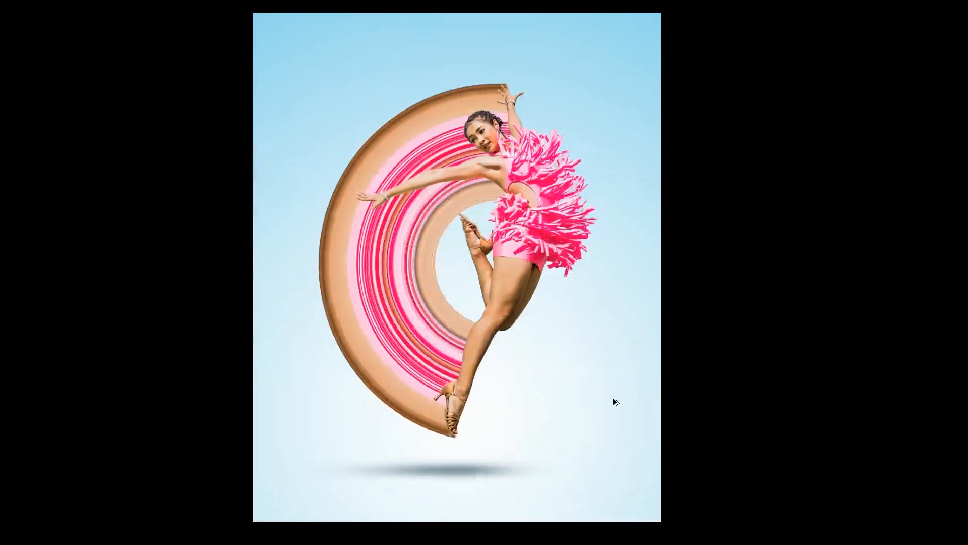